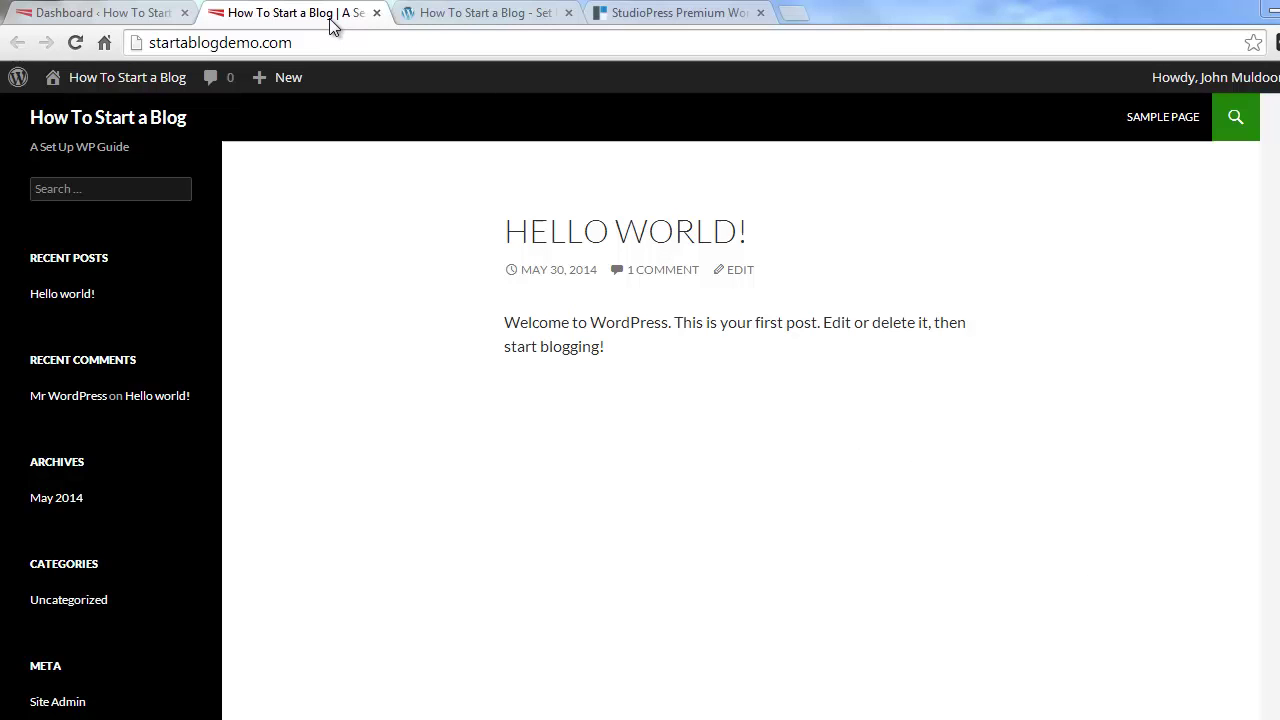
# Read through the Set Up WP blogging guide, then return to the Hello World post
pyautogui.click(443, 13)
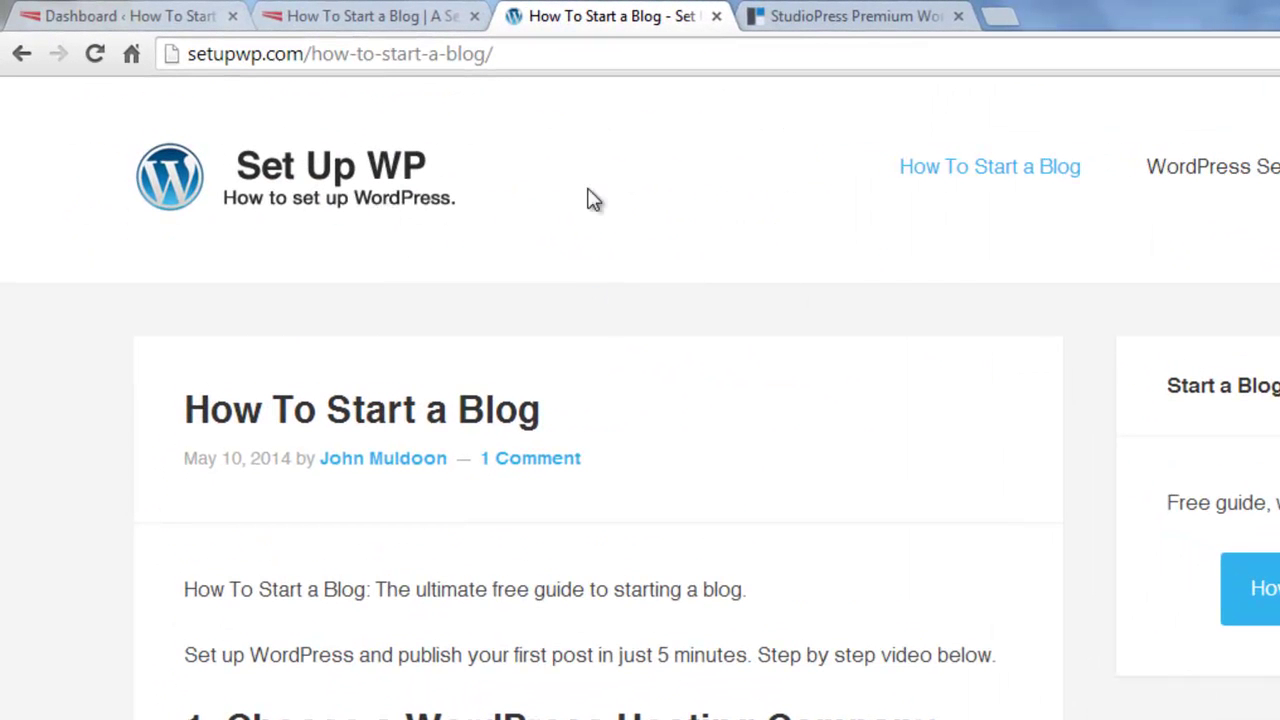
pyautogui.scroll(-4, 594, 394)
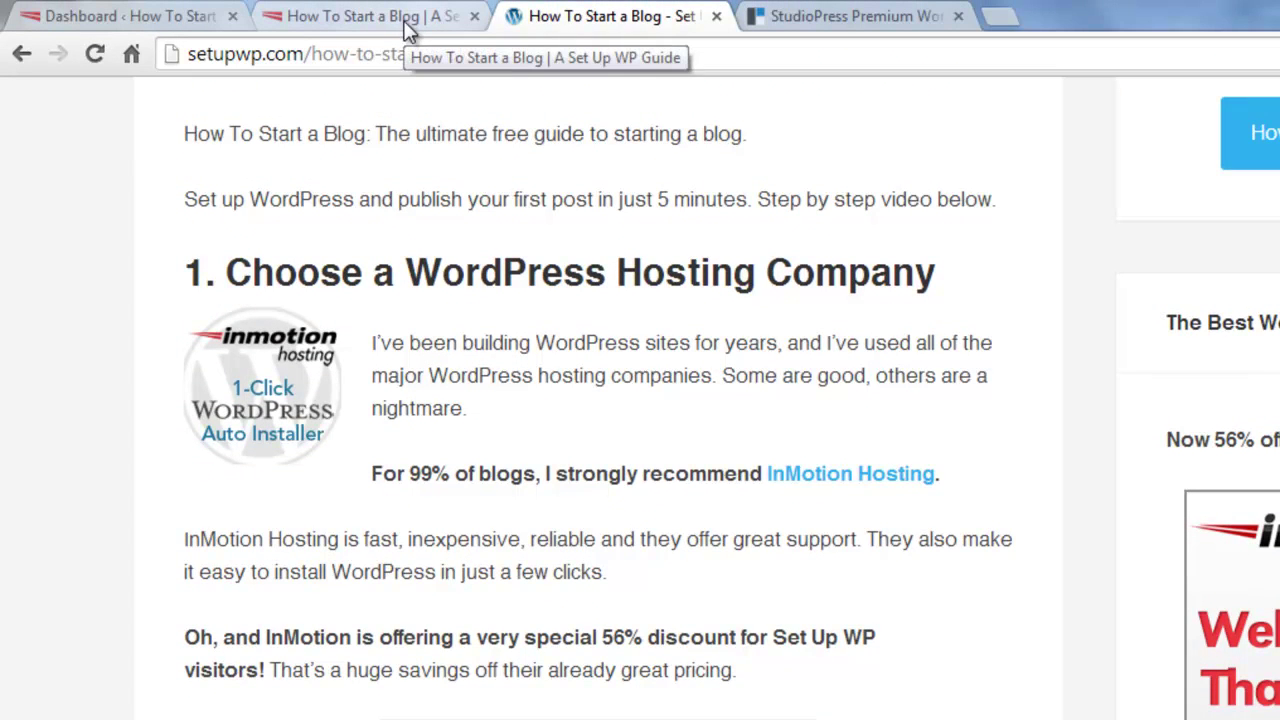
pyautogui.click(406, 22)
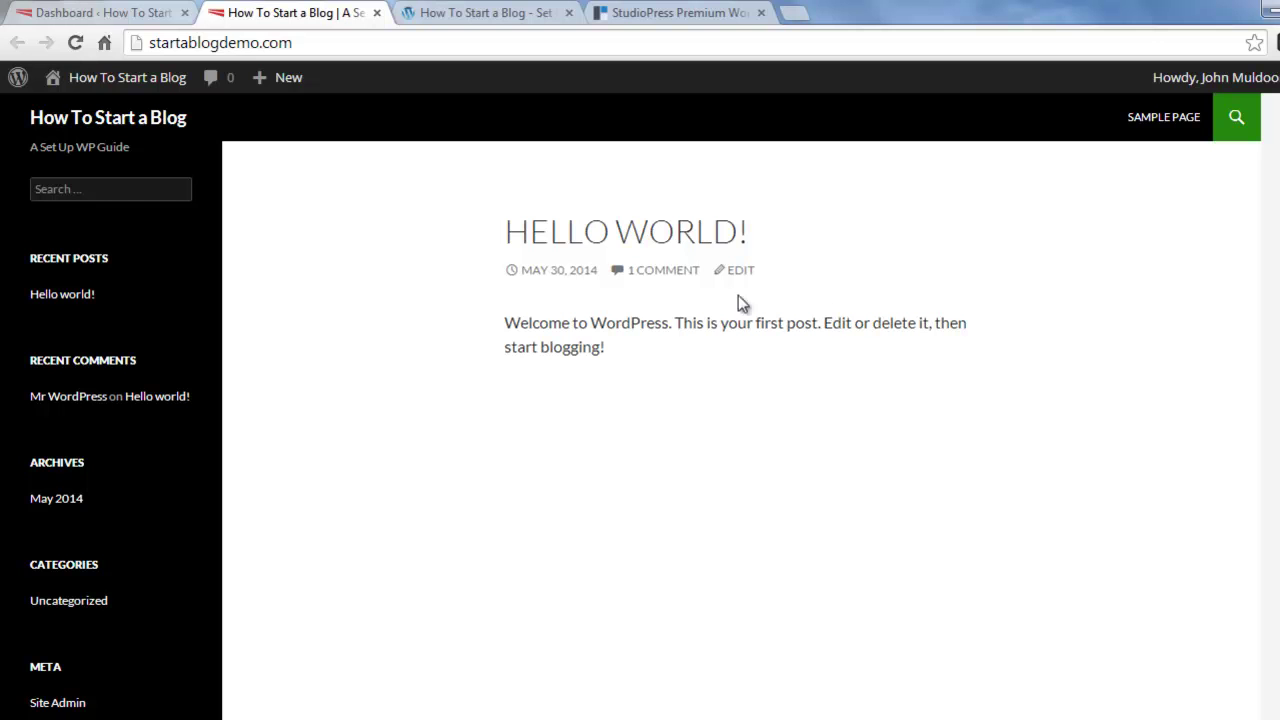
# Activate Twenty Thirteen in place of Twenty Fourteen from the dashboard's Appearance > Themes
pyautogui.click(127, 20)
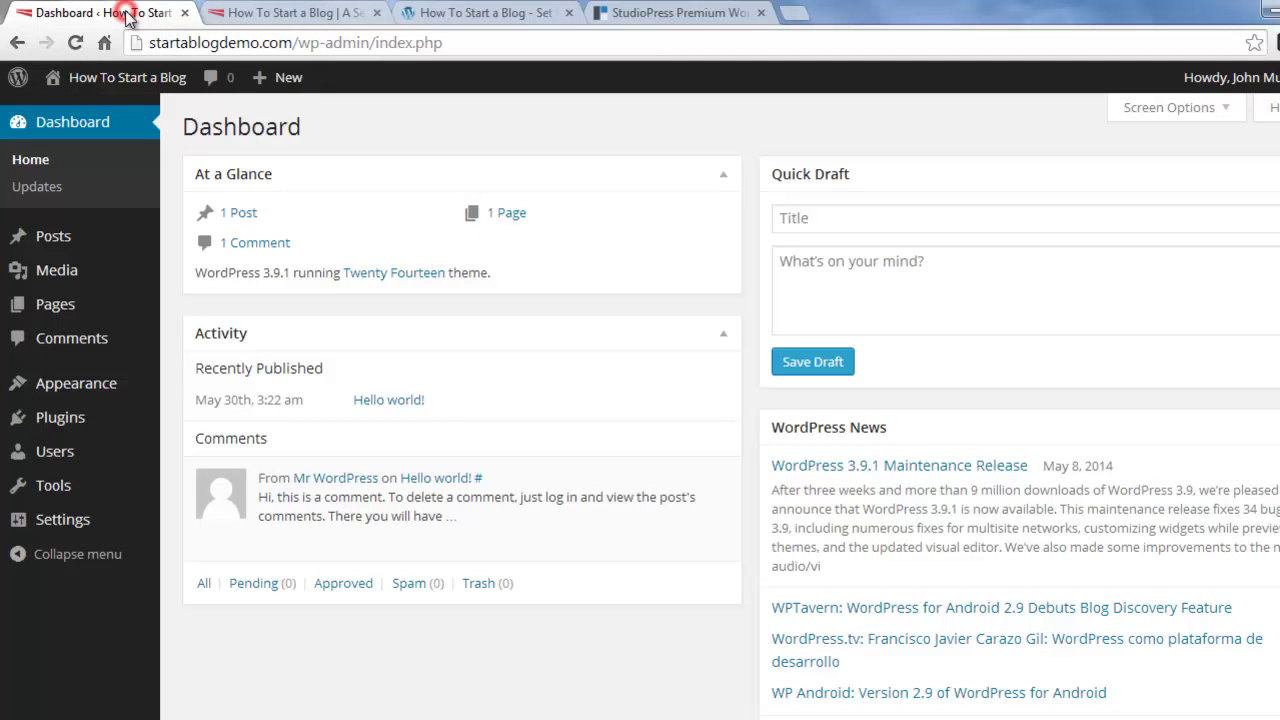
pyautogui.moveTo(113, 381)
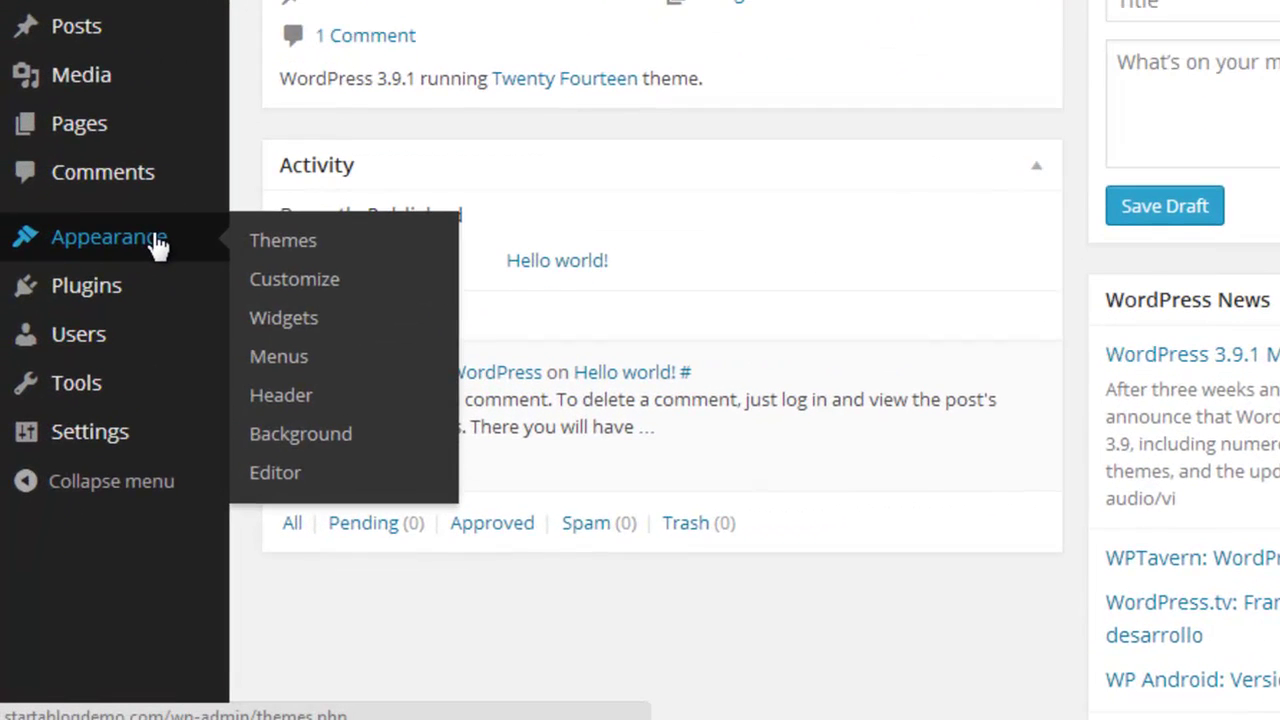
pyautogui.click(310, 244)
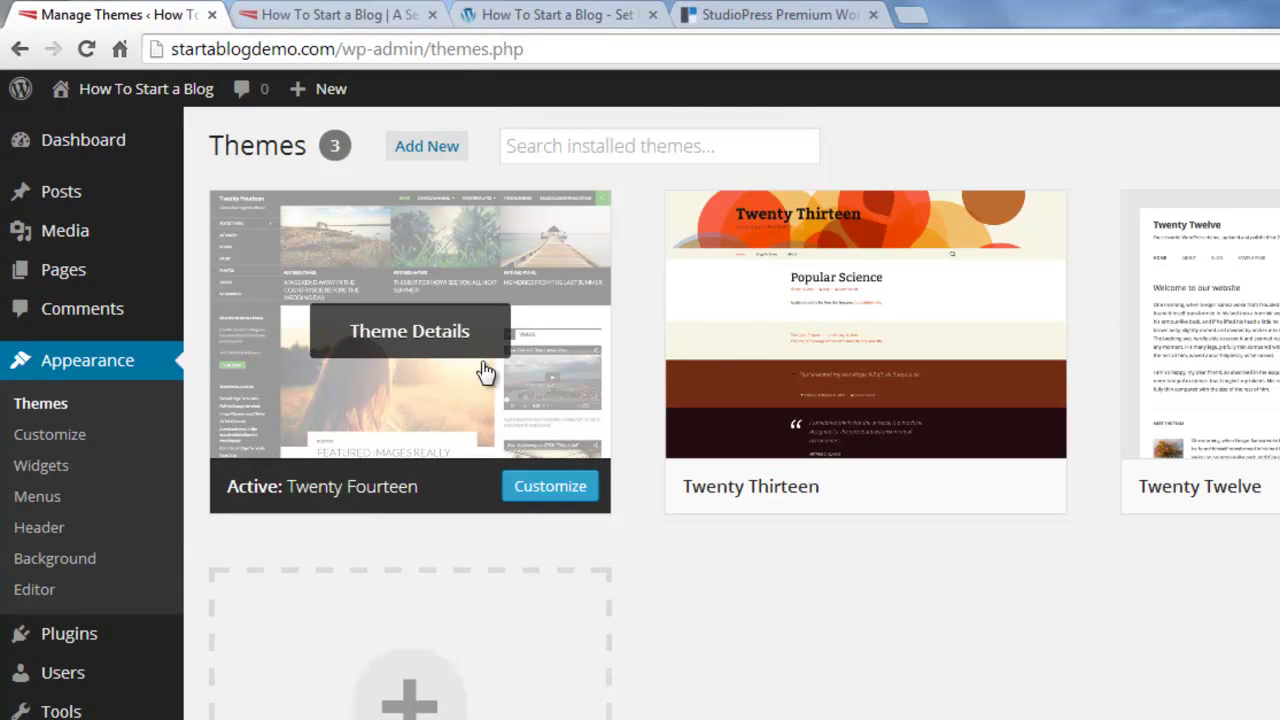
pyautogui.moveTo(773, 342)
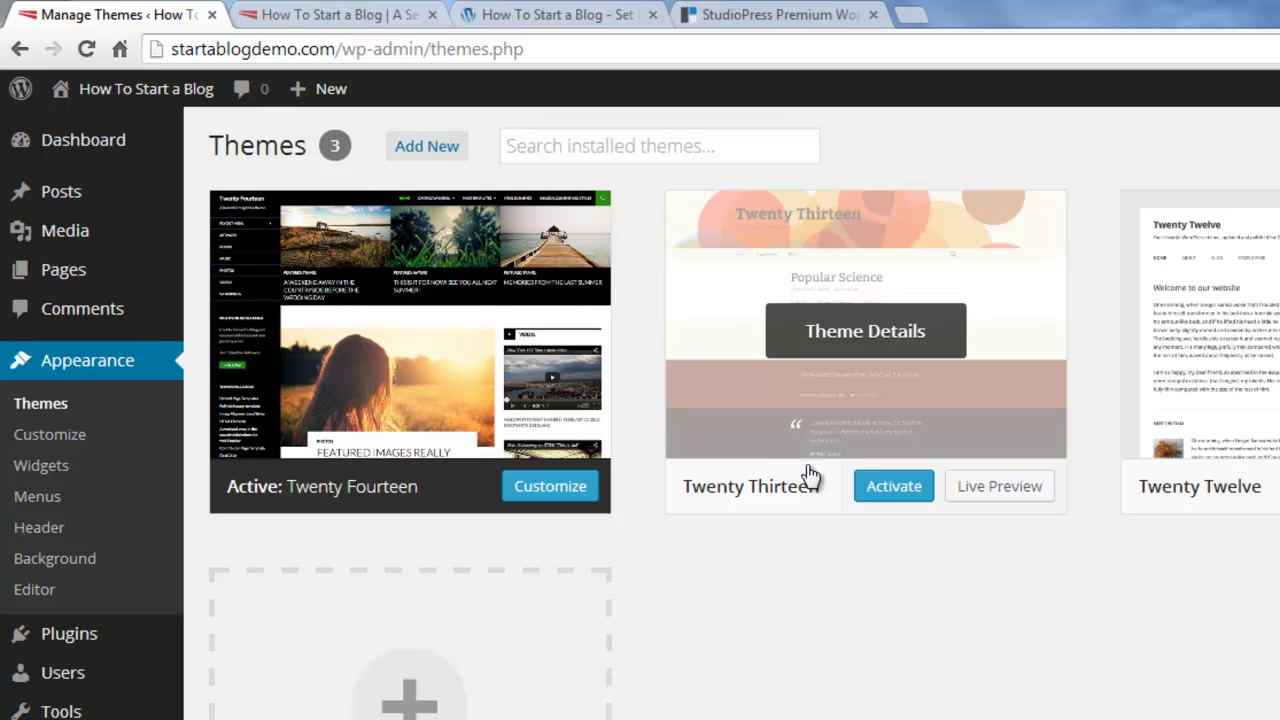
pyautogui.click(894, 490)
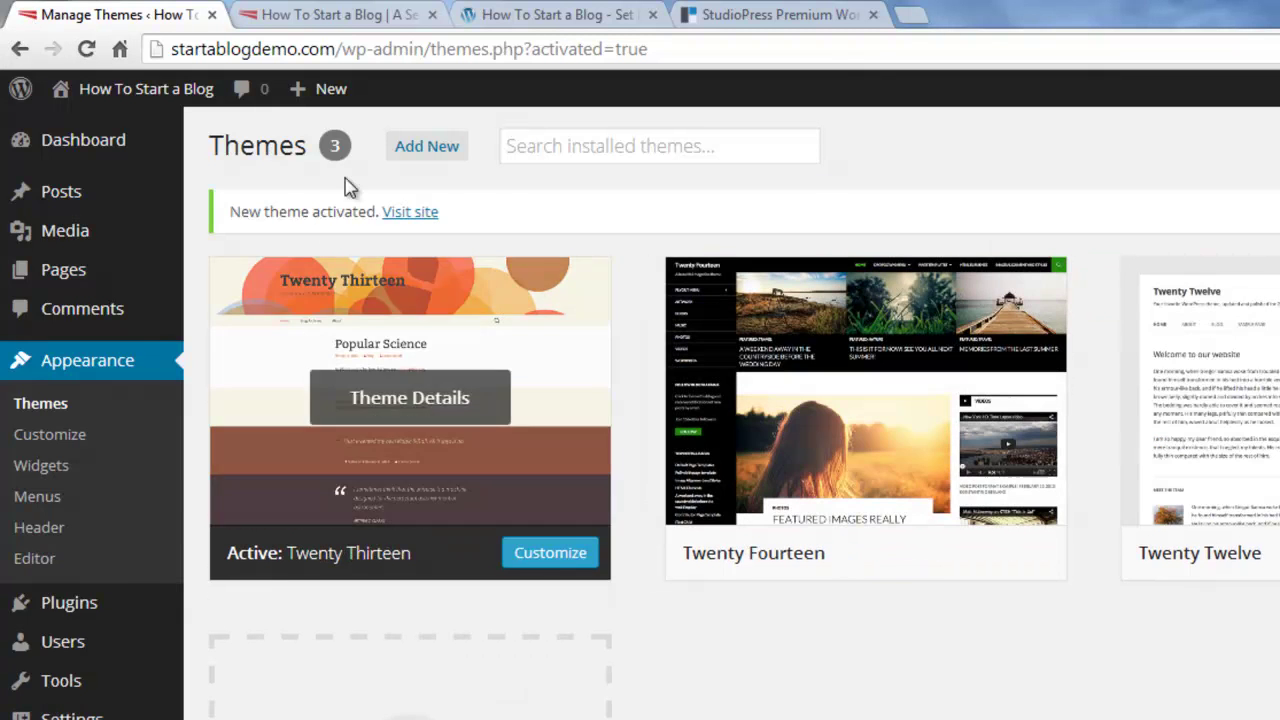
# Reload the demo blog's front page to show the Twenty Thirteen design
pyautogui.click(303, 14)
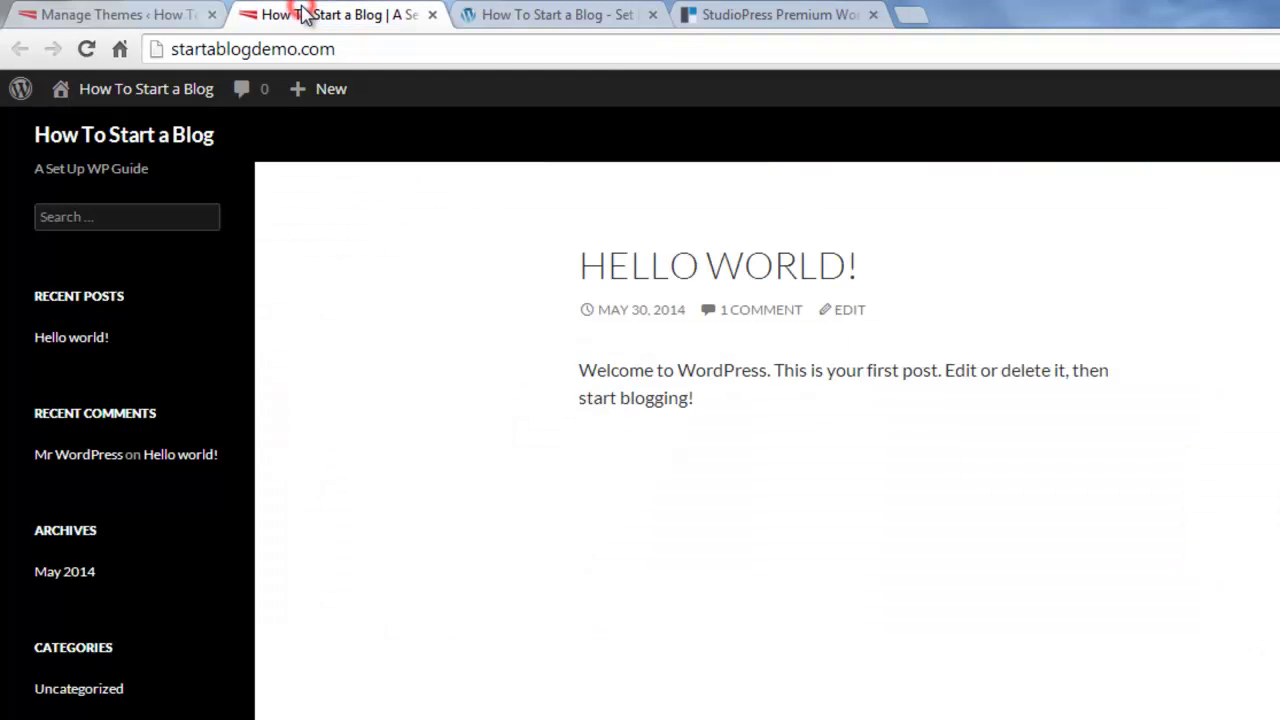
pyautogui.click(87, 50)
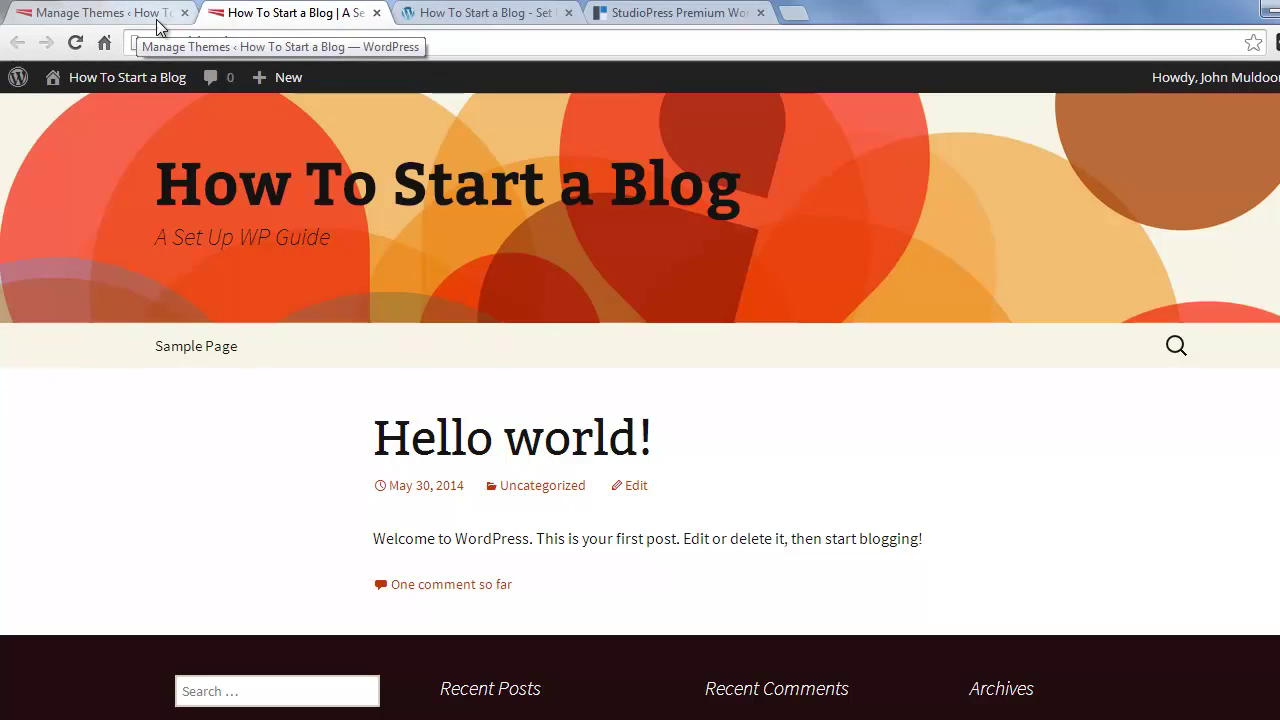
# Browse the StudioPress premium themes catalogue, briefly rechecking the guide and demo blog tabs
pyautogui.click(643, 14)
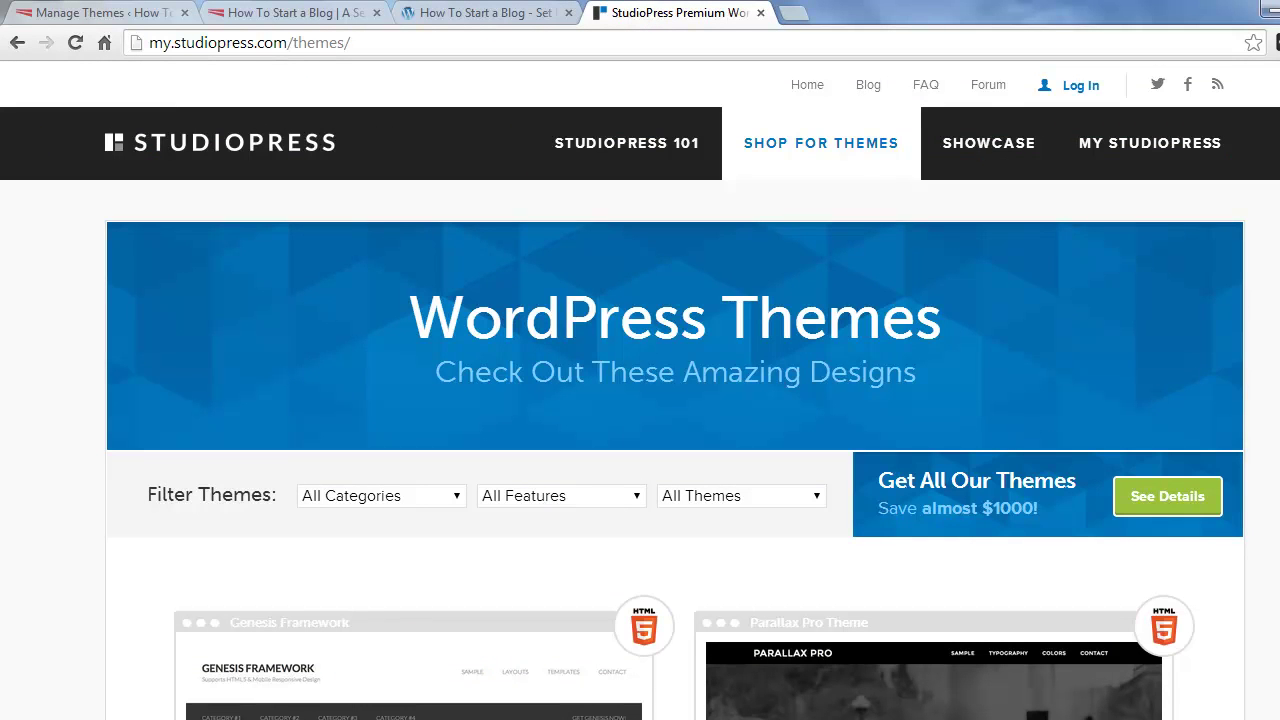
pyautogui.scroll(-4, 1065, 120)
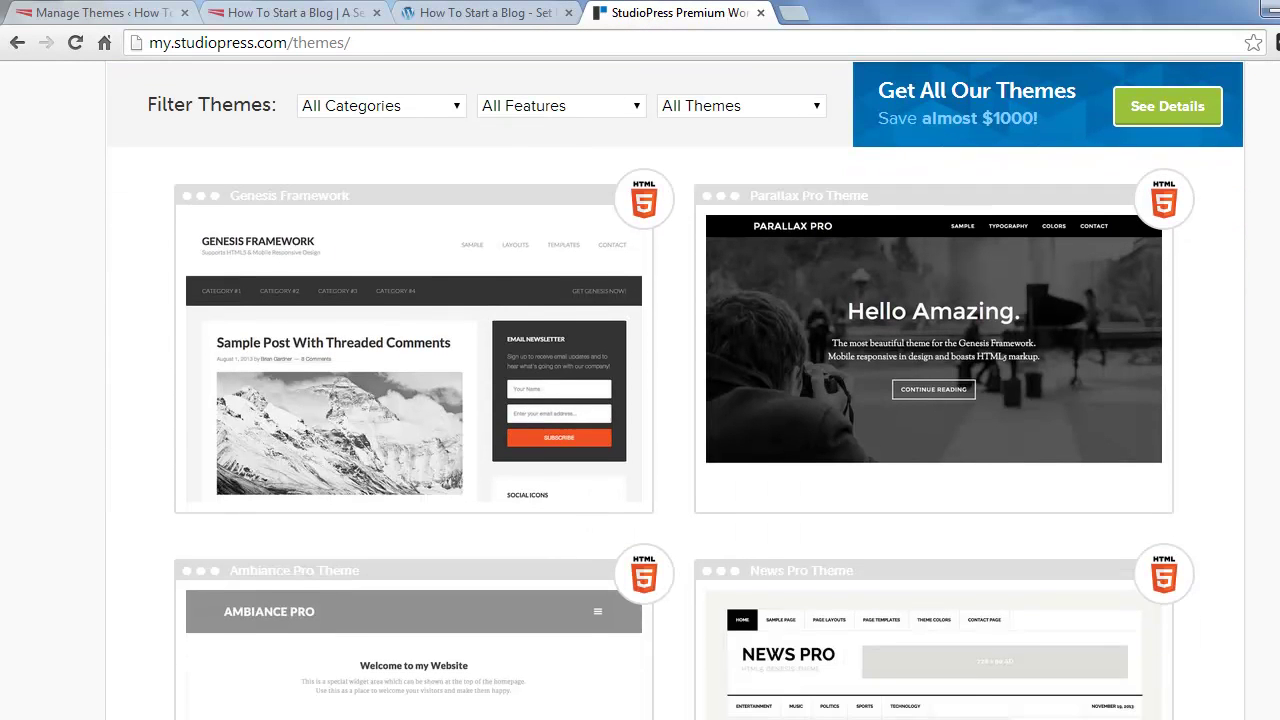
pyautogui.click(535, 13)
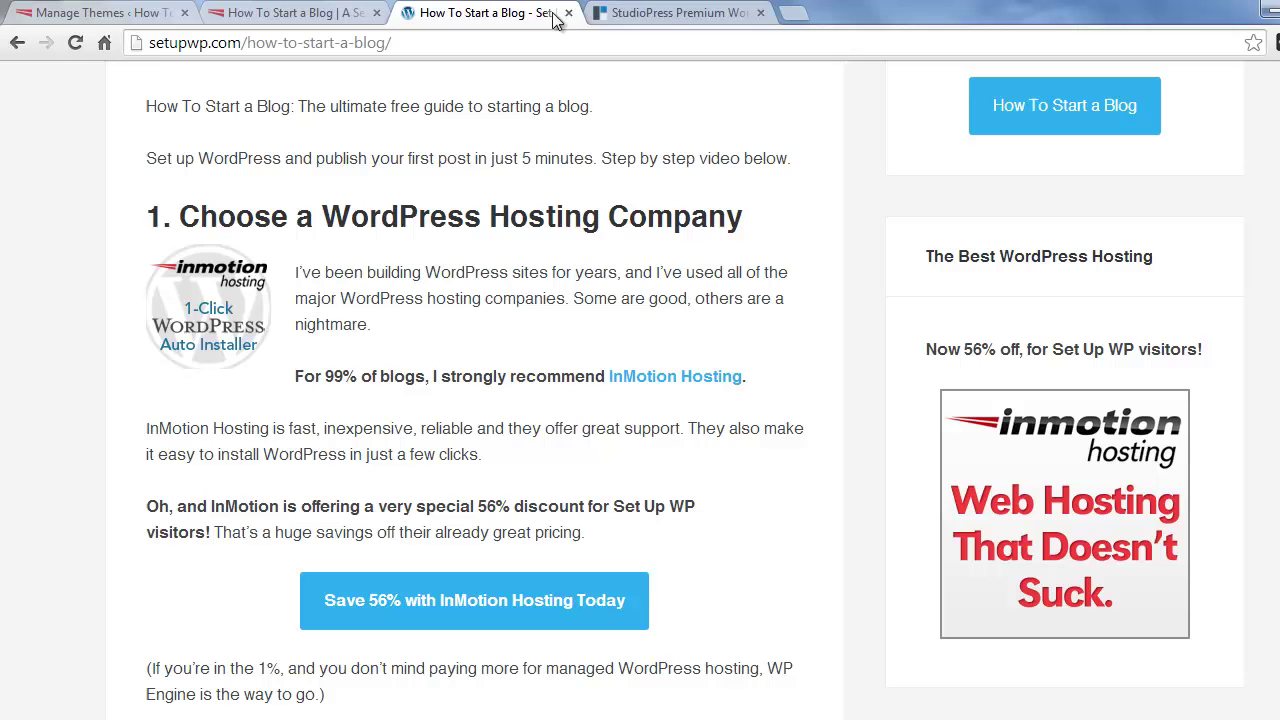
pyautogui.click(300, 13)
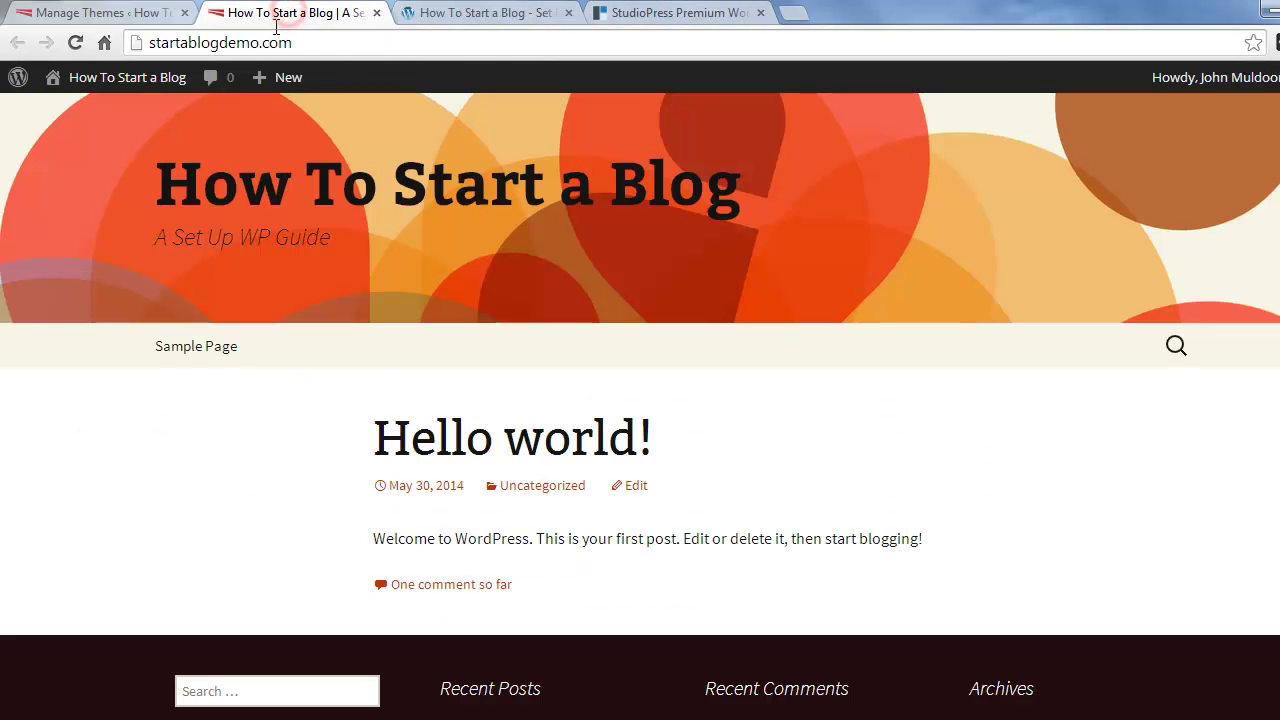
pyautogui.click(645, 13)
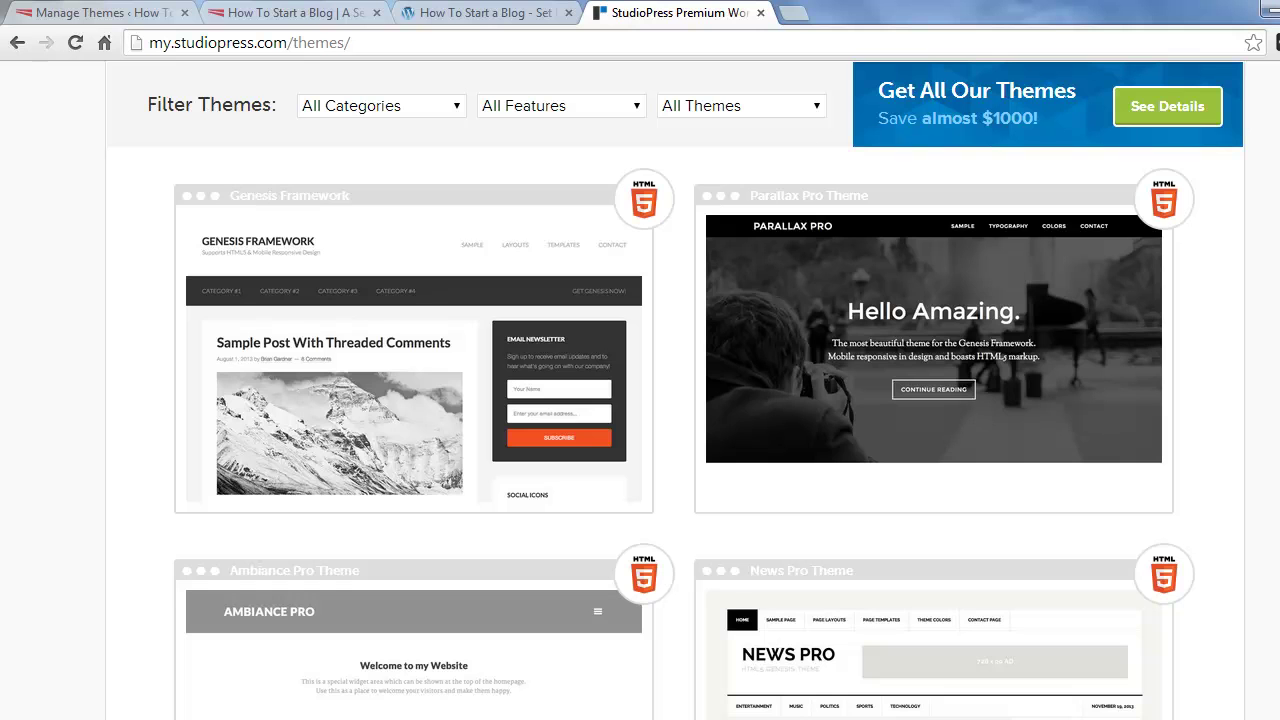
pyautogui.scroll(-7, 685, 430)
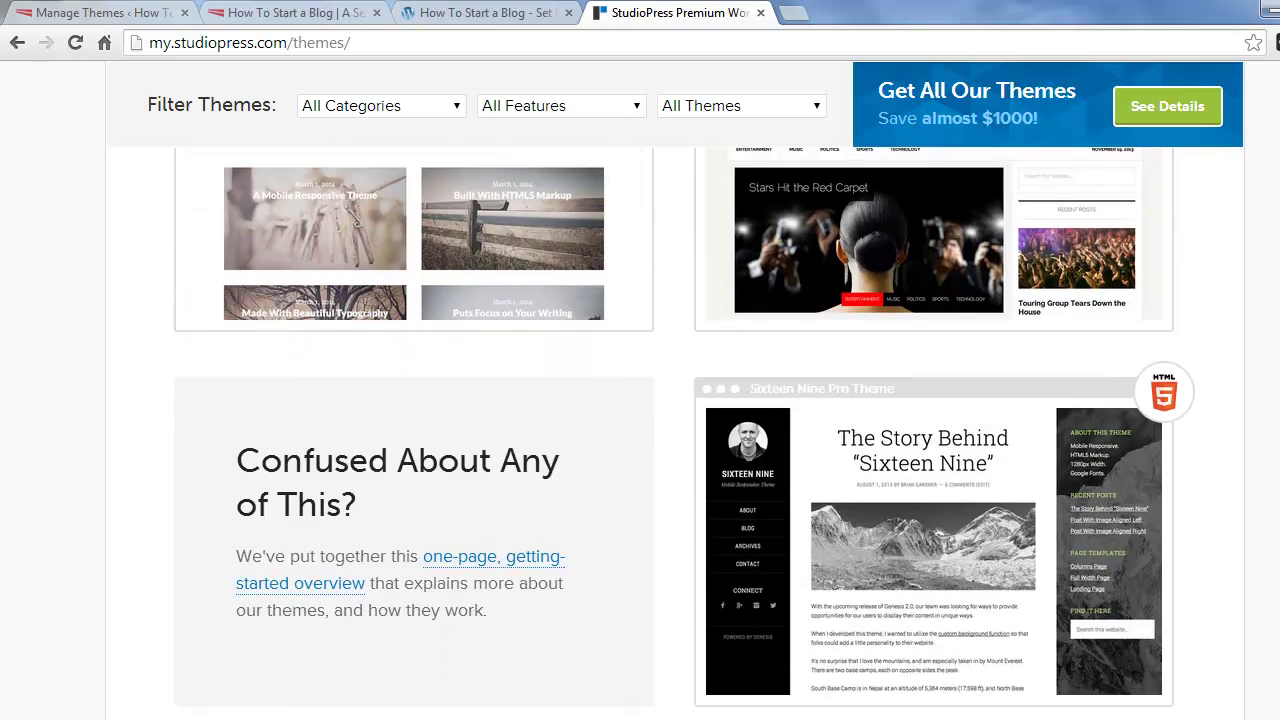
pyautogui.scroll(-2, 685, 430)
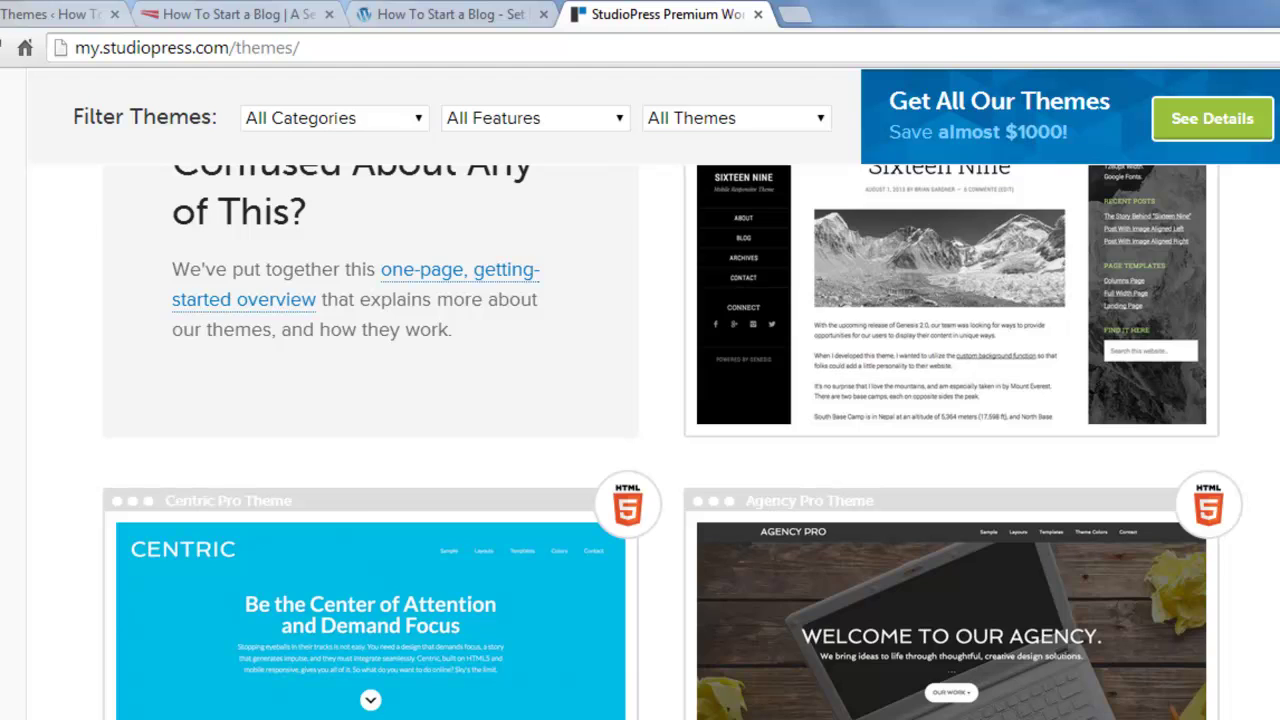
pyautogui.scroll(5, 640, 440)
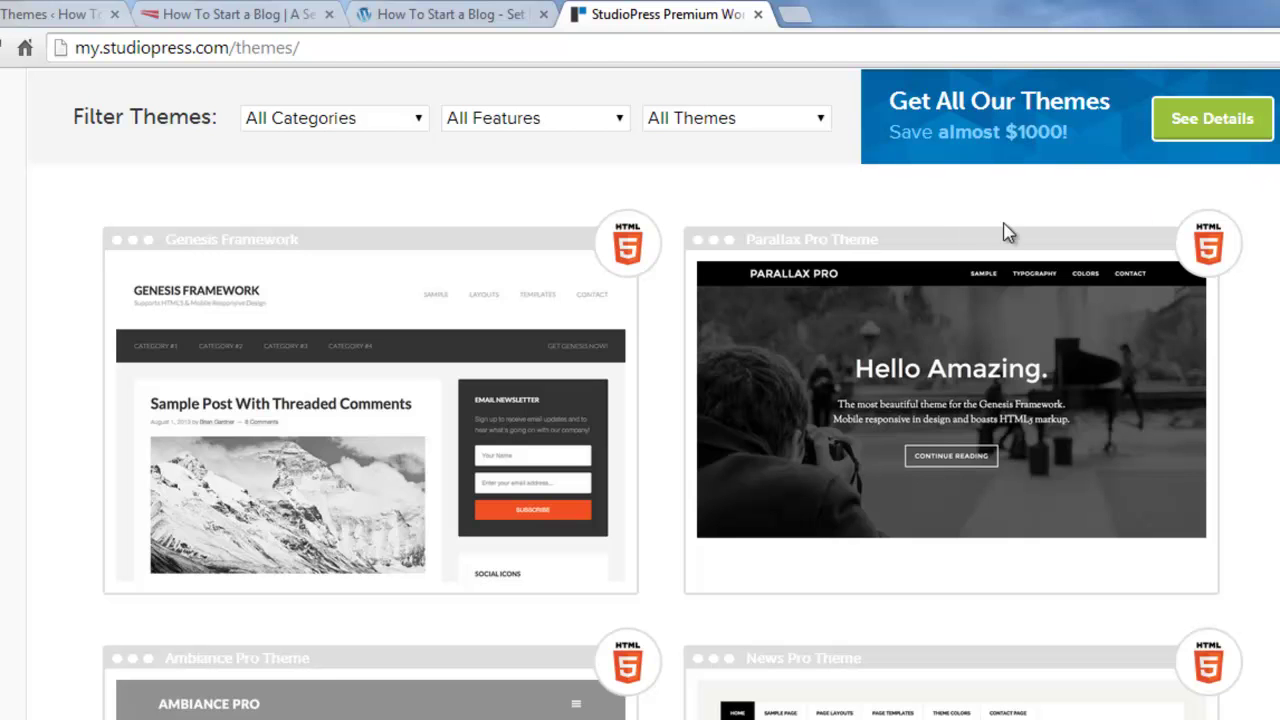
# Scroll the StudioPress themes gallery until the Agency Pro Theme card is in view
pyautogui.moveTo(466, 371)
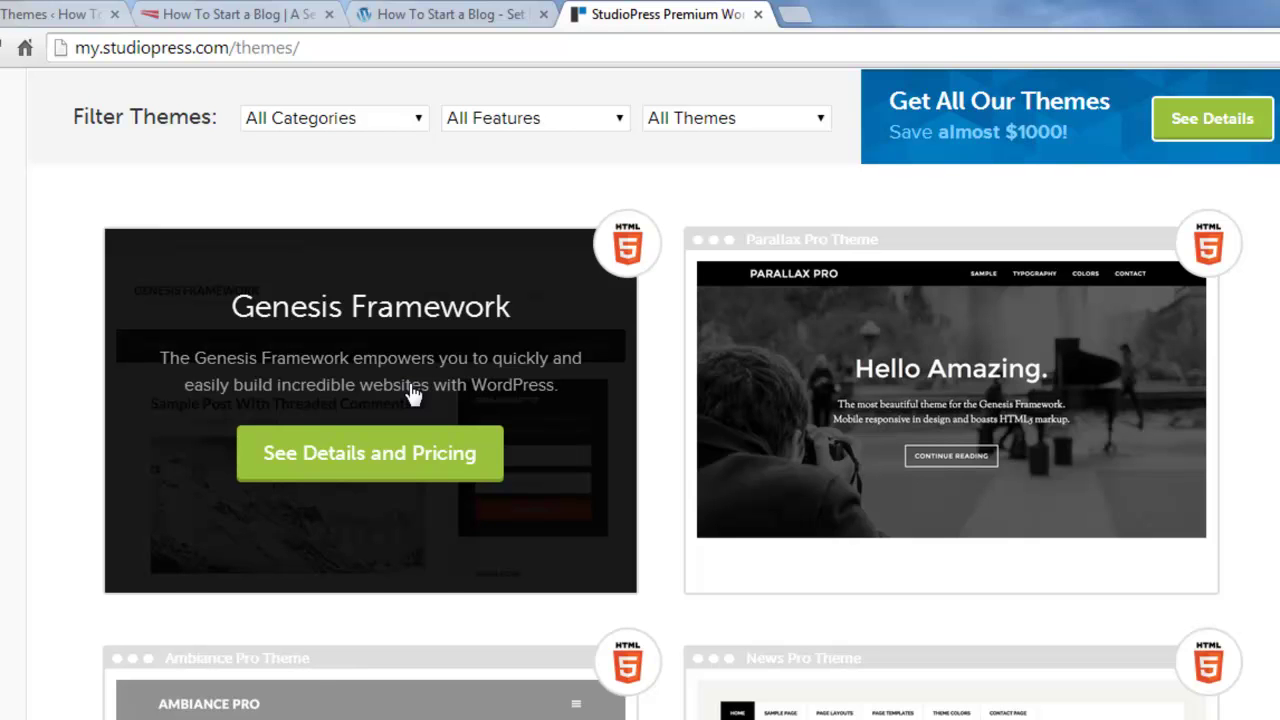
pyautogui.moveTo(900, 277)
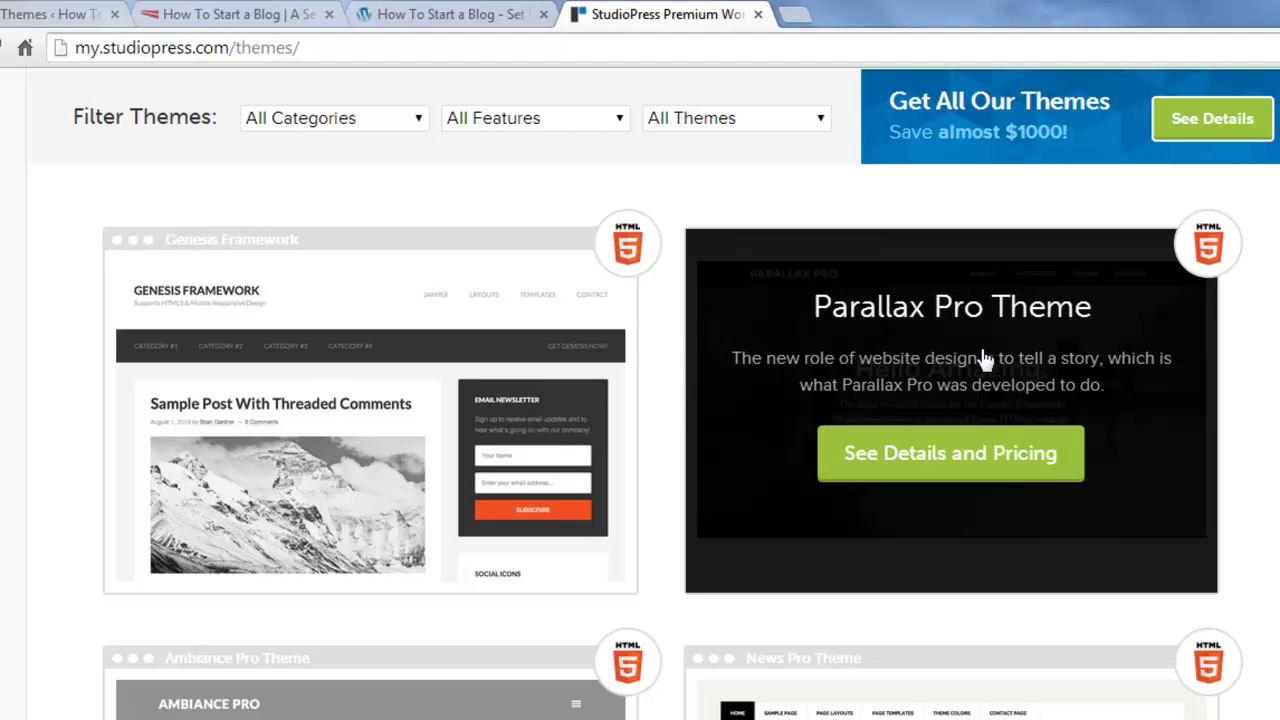
pyautogui.scroll(-4, 1000, 360)
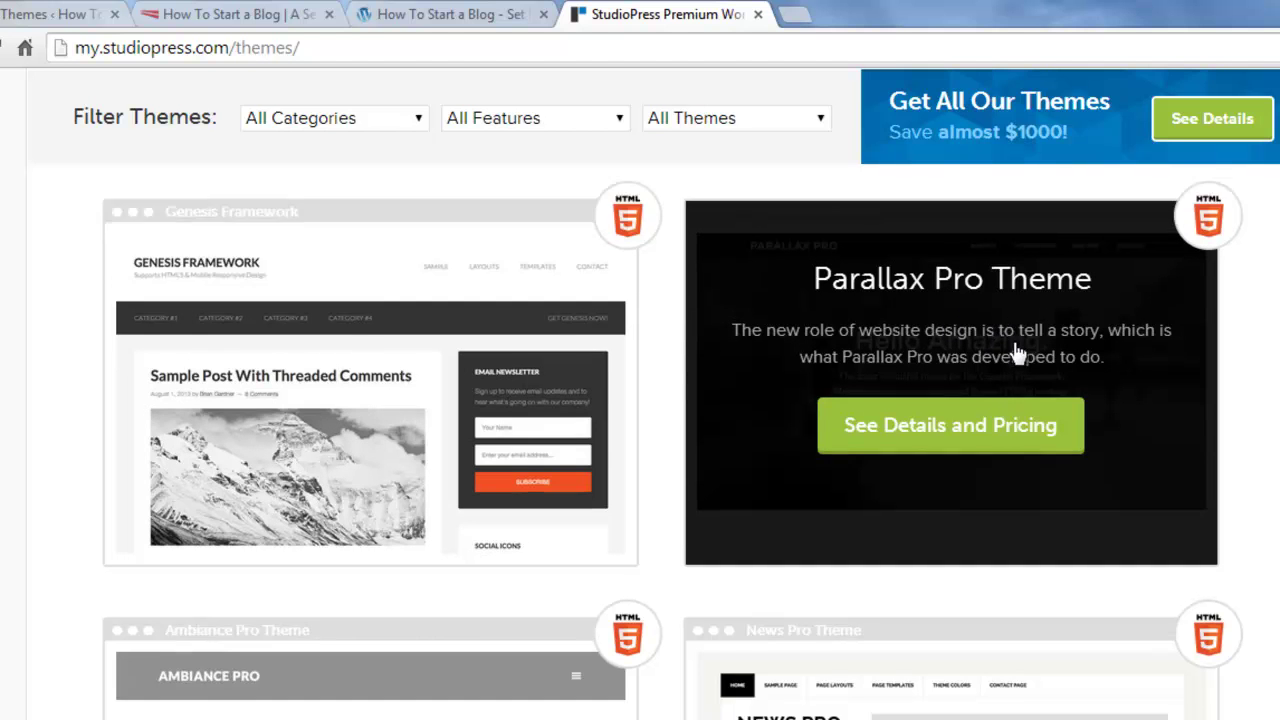
pyautogui.scroll(3, 1015, 352)
pyautogui.scroll(2, 791, 351)
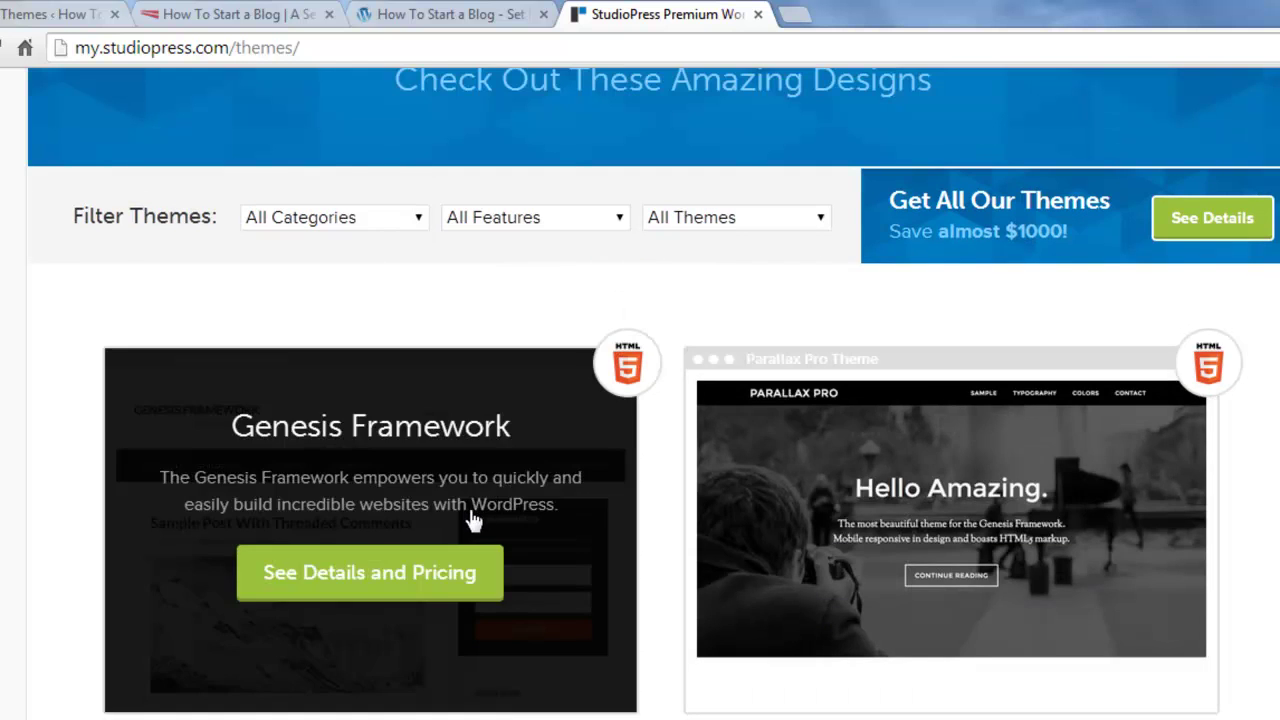
pyautogui.scroll(-3, 940, 510)
pyautogui.scroll(-5, 950, 507)
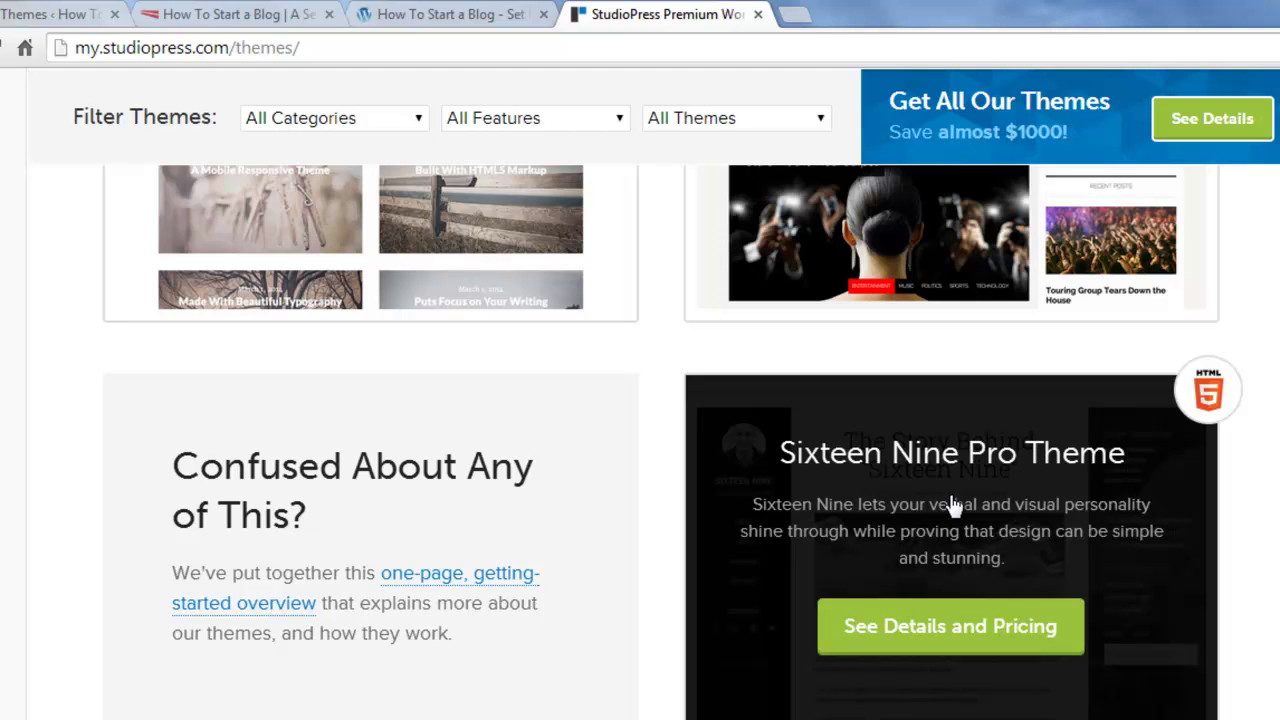
pyautogui.scroll(10, 946, 498)
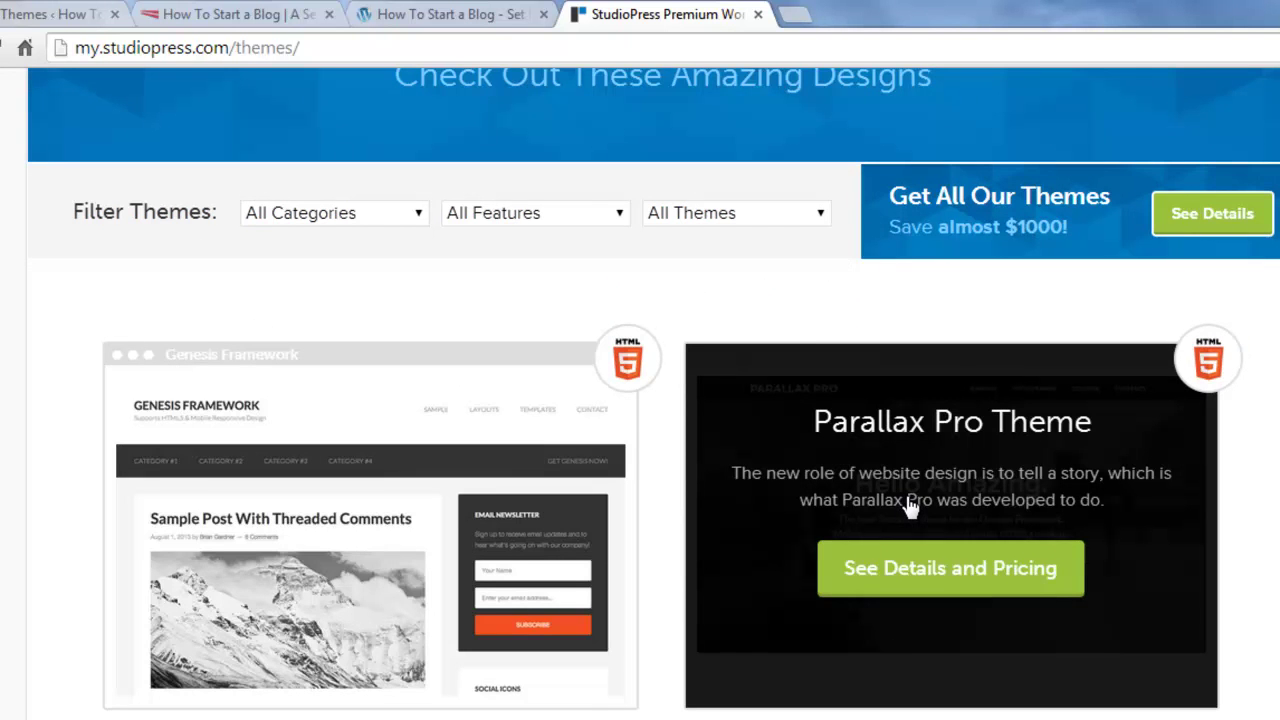
pyautogui.scroll(-15, 946, 463)
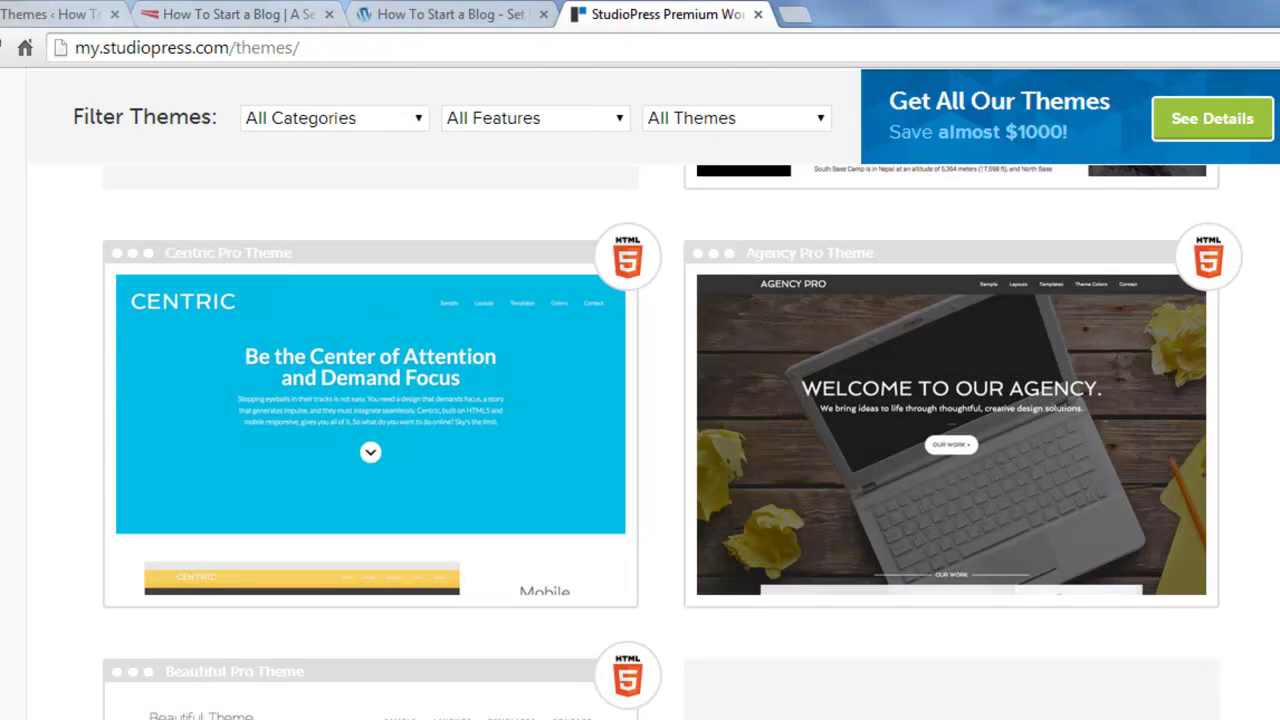
pyautogui.moveTo(1046, 400)
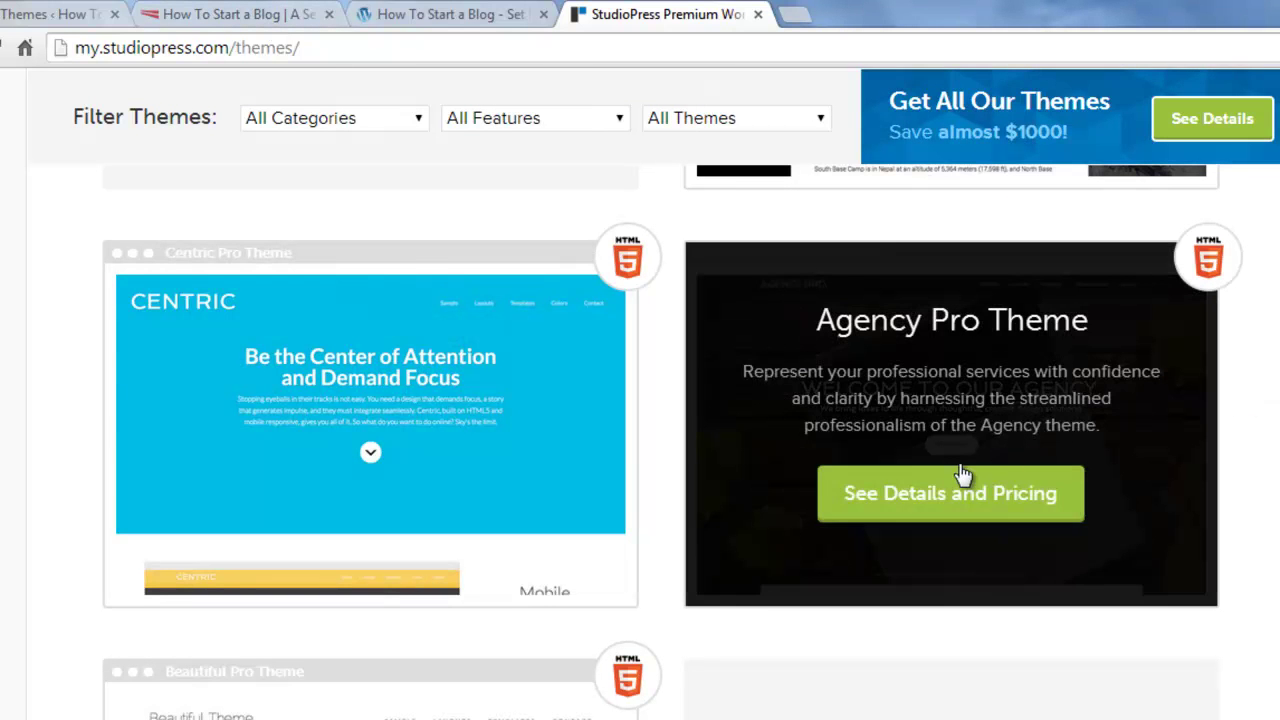
# Open Agency Pro's $99.95 details and pricing page and scroll to its features list
pyautogui.click(964, 498)
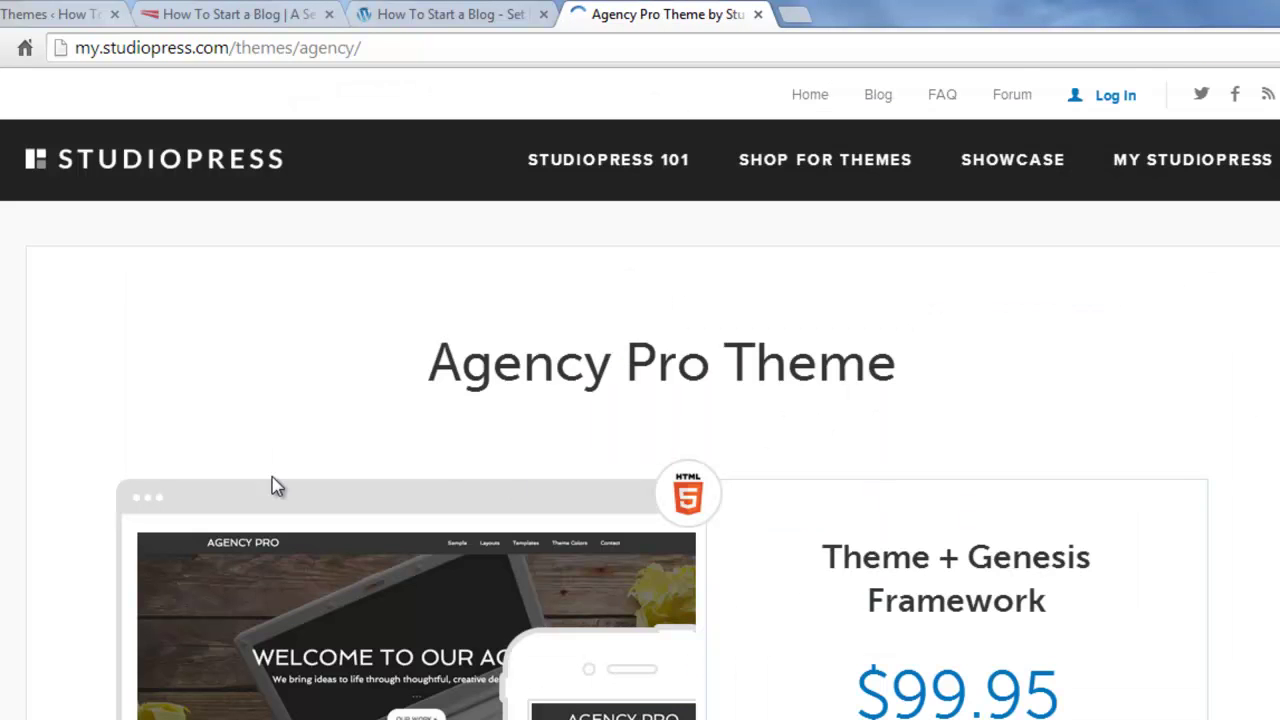
pyautogui.scroll(-3, 299, 441)
pyautogui.scroll(1, 298, 451)
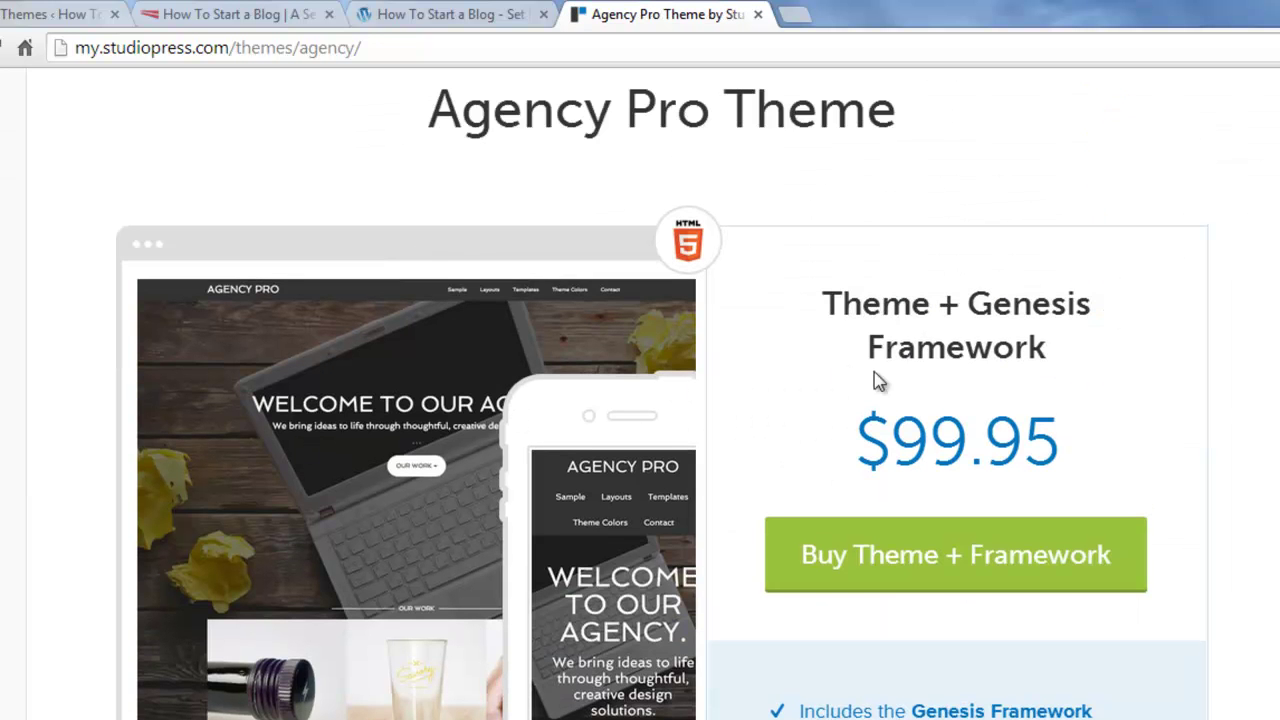
pyautogui.scroll(-7, 451, 470)
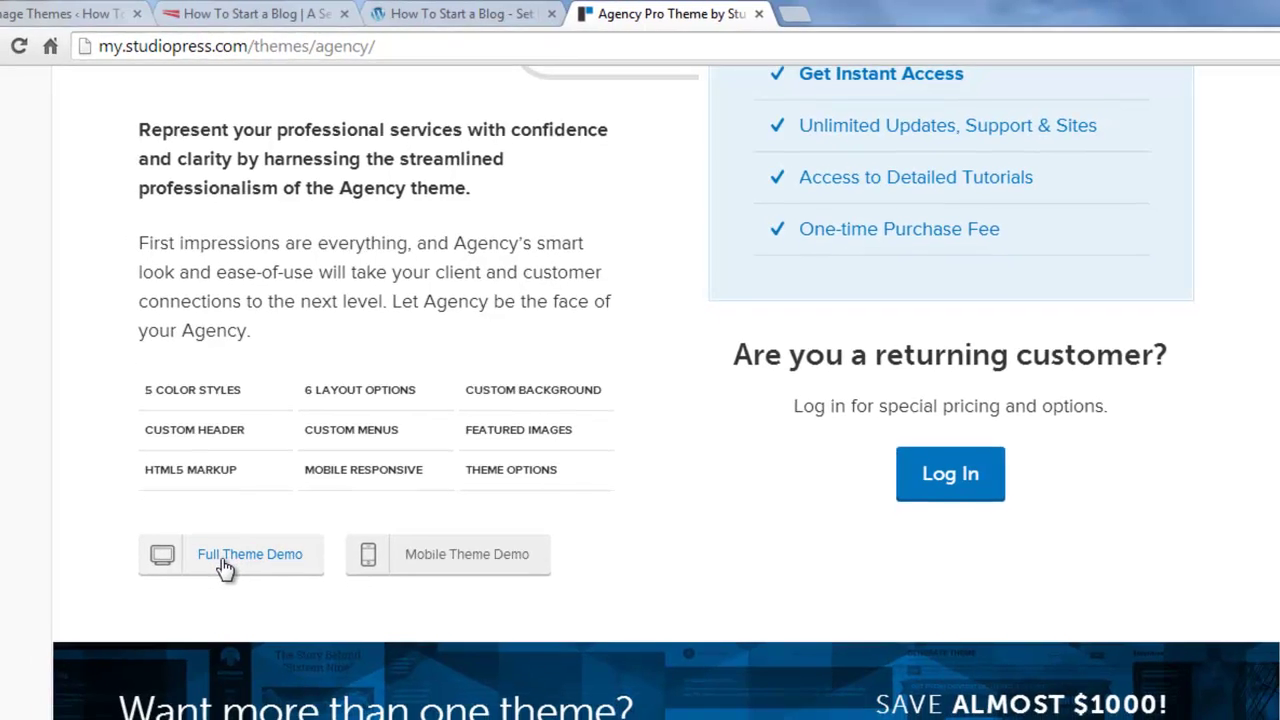
pyautogui.click(208, 580)
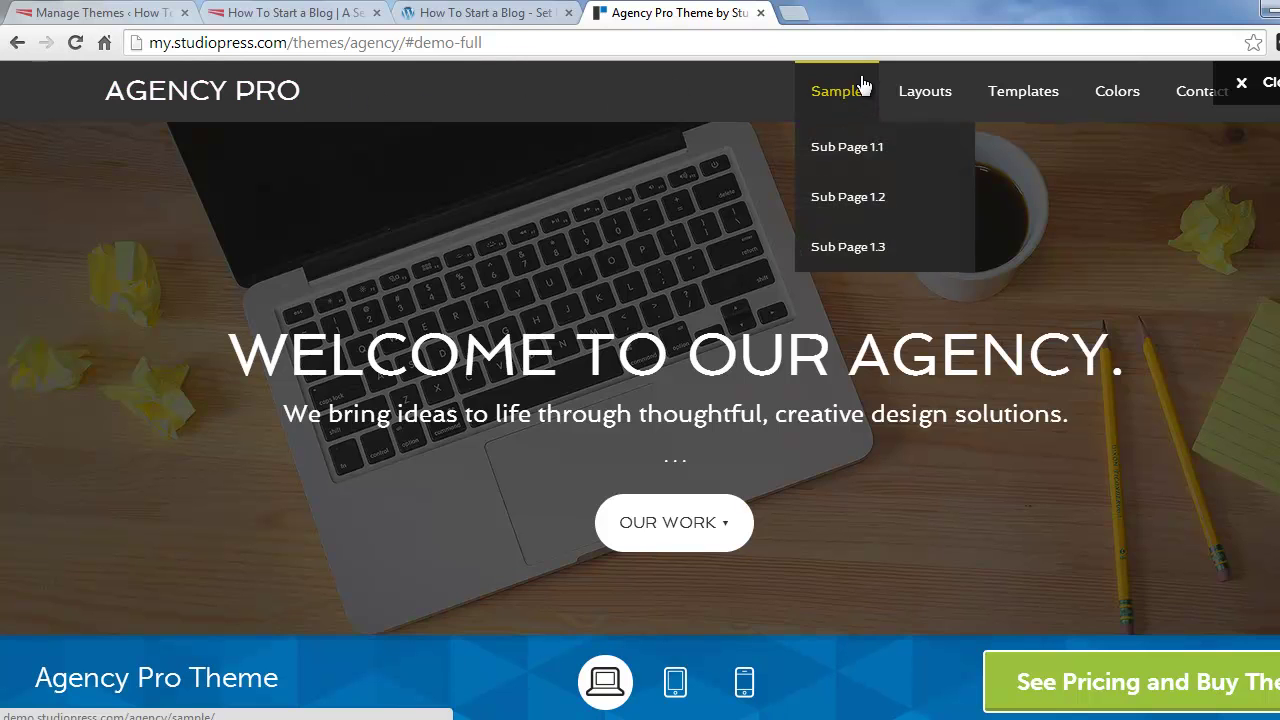
pyautogui.scroll(-2, 722, 225)
pyautogui.scroll(-5, 725, 224)
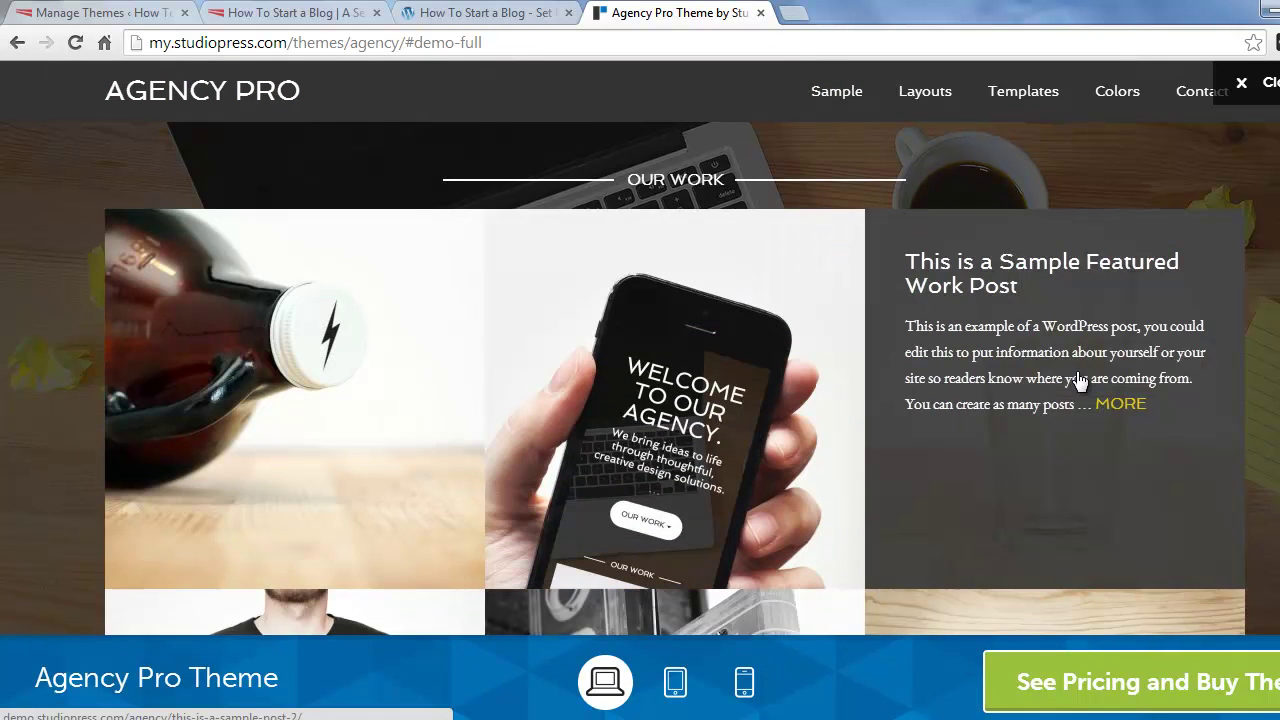
pyautogui.scroll(-7, 1076, 371)
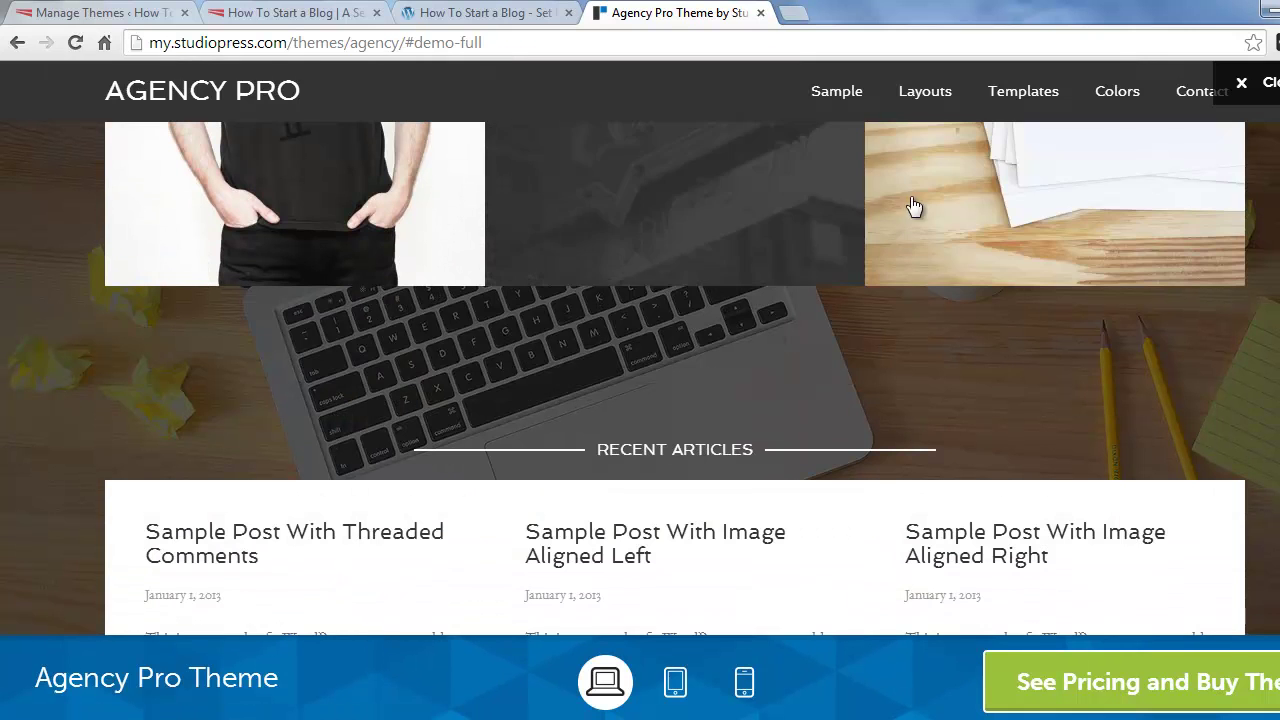
pyautogui.moveTo(932, 100)
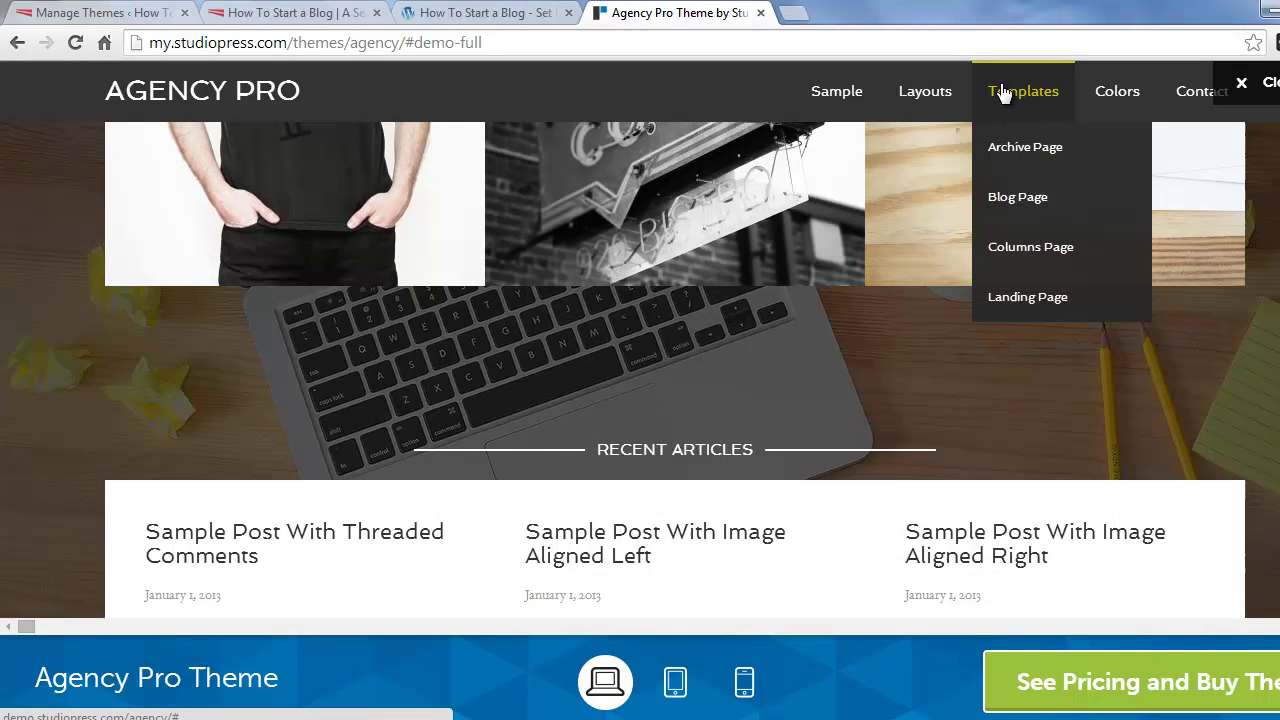
pyautogui.click(1037, 206)
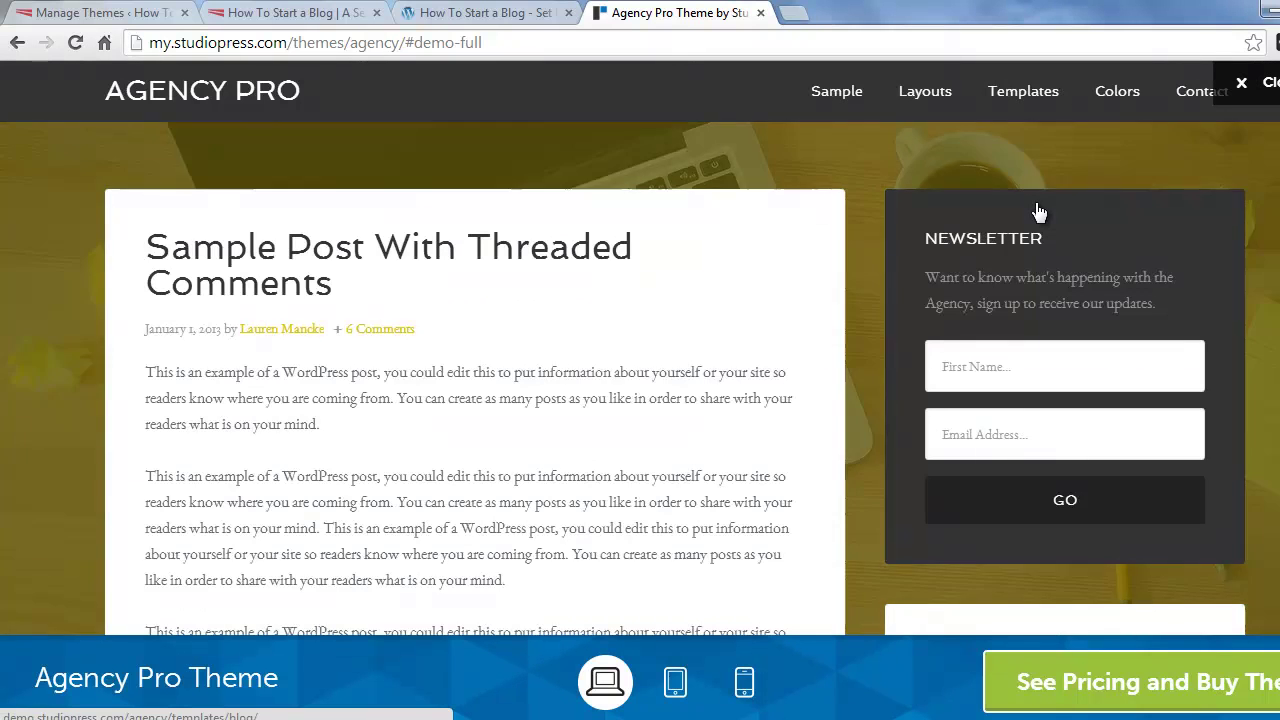
pyautogui.scroll(-2, 1037, 212)
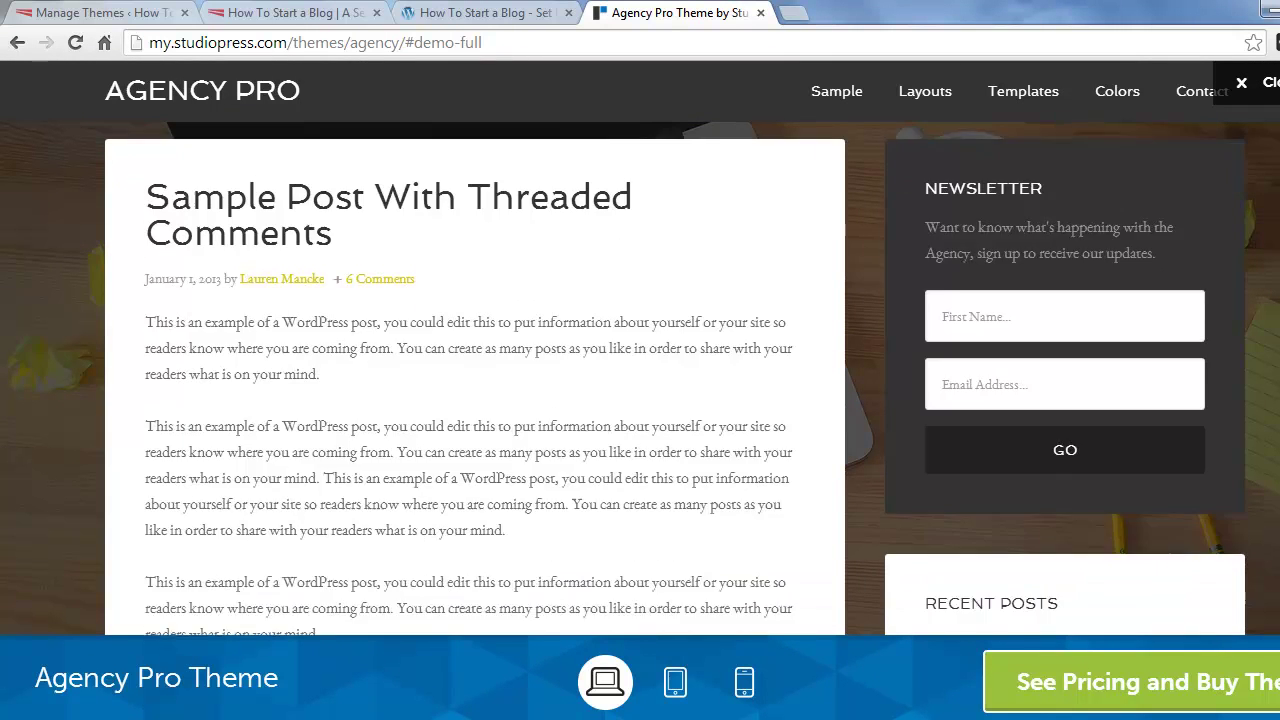
pyautogui.scroll(-6, 675, 387)
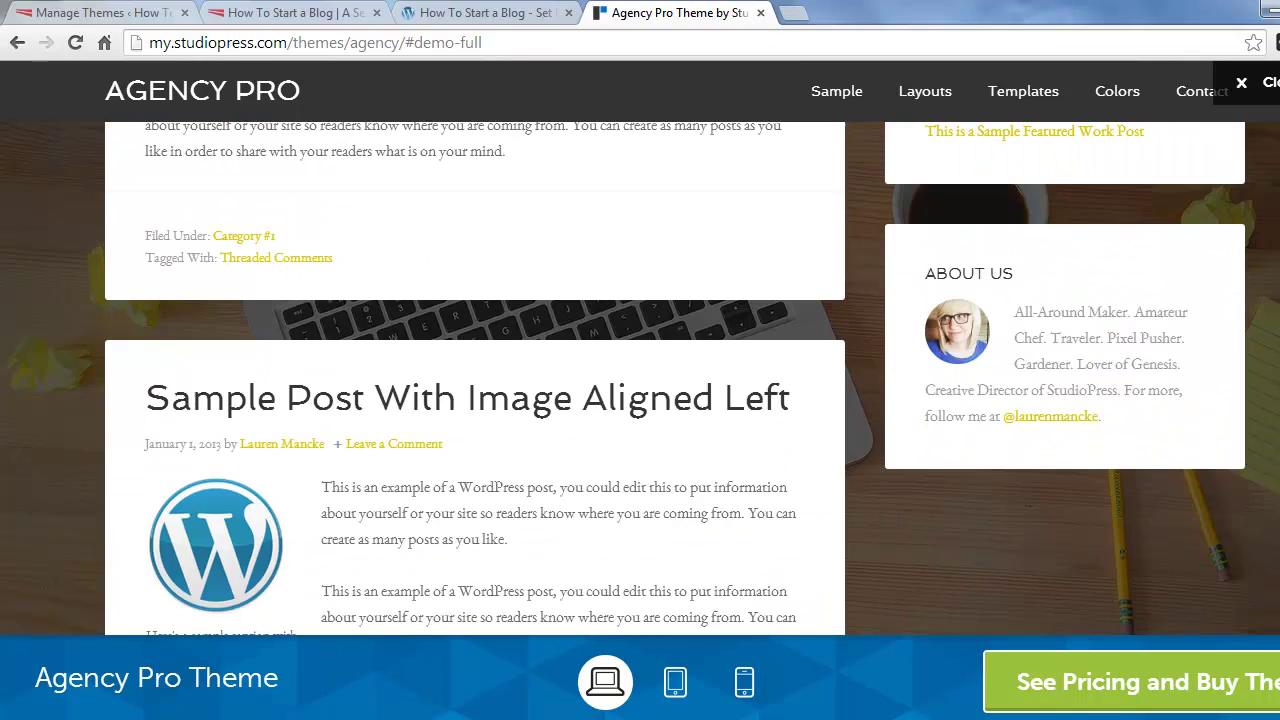
pyautogui.scroll(6, 1275, 170)
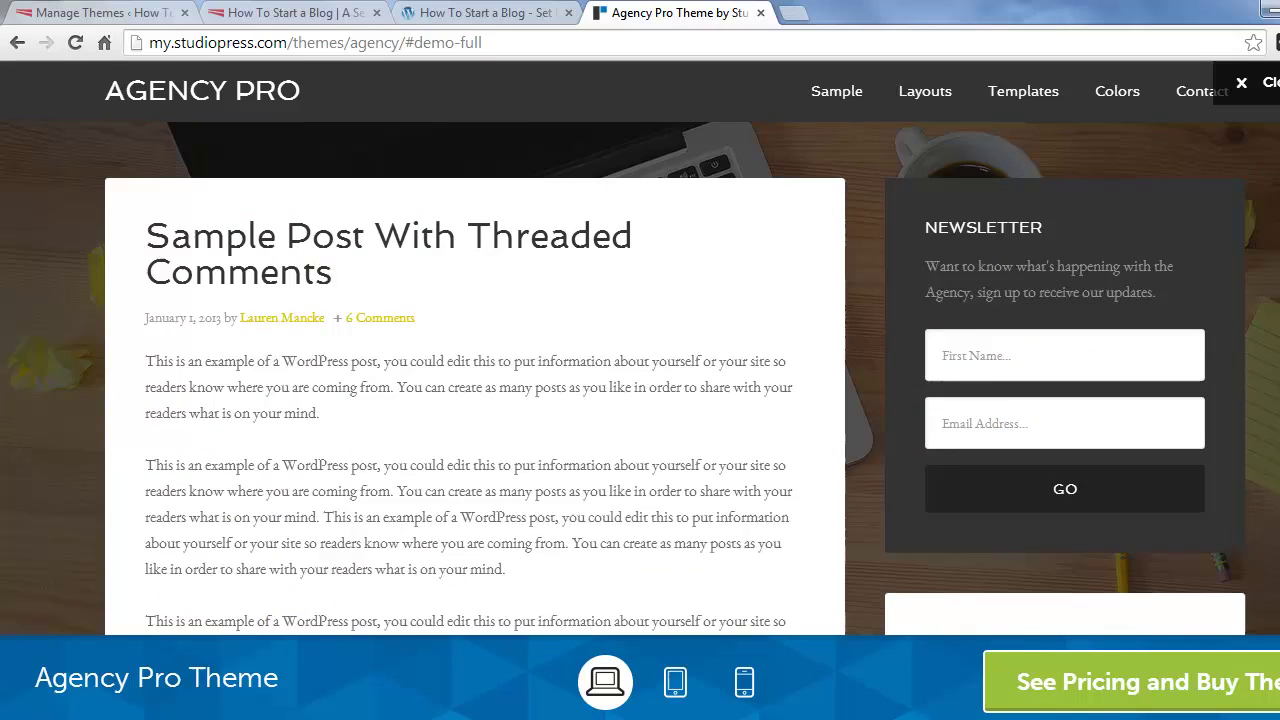
pyautogui.scroll(-6, 676, 378)
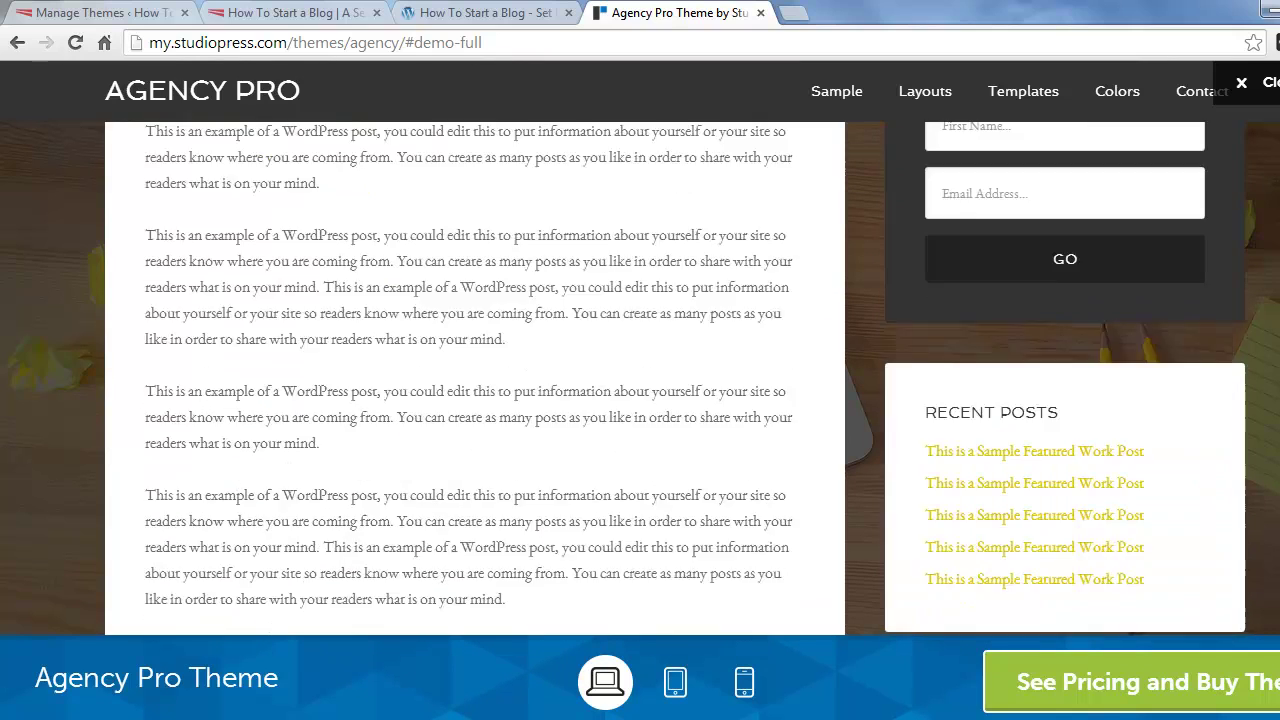
pyautogui.scroll(-8, 475, 378)
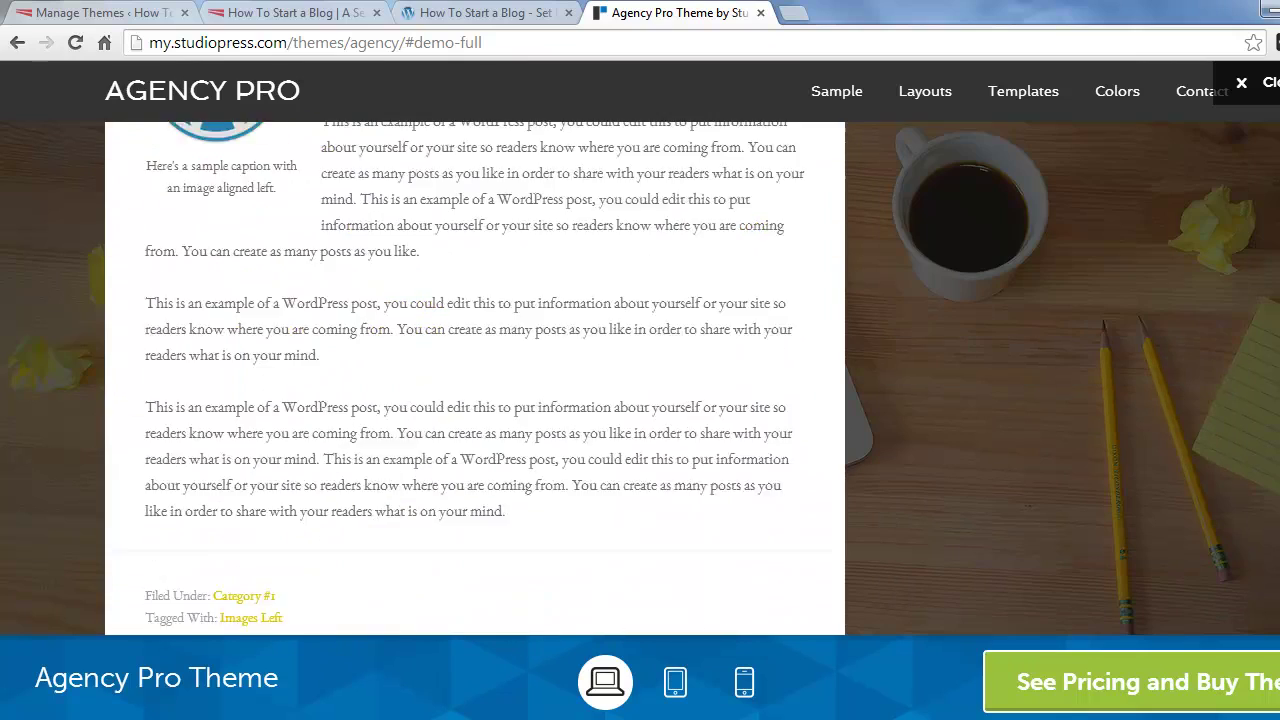
pyautogui.scroll(-5, 475, 378)
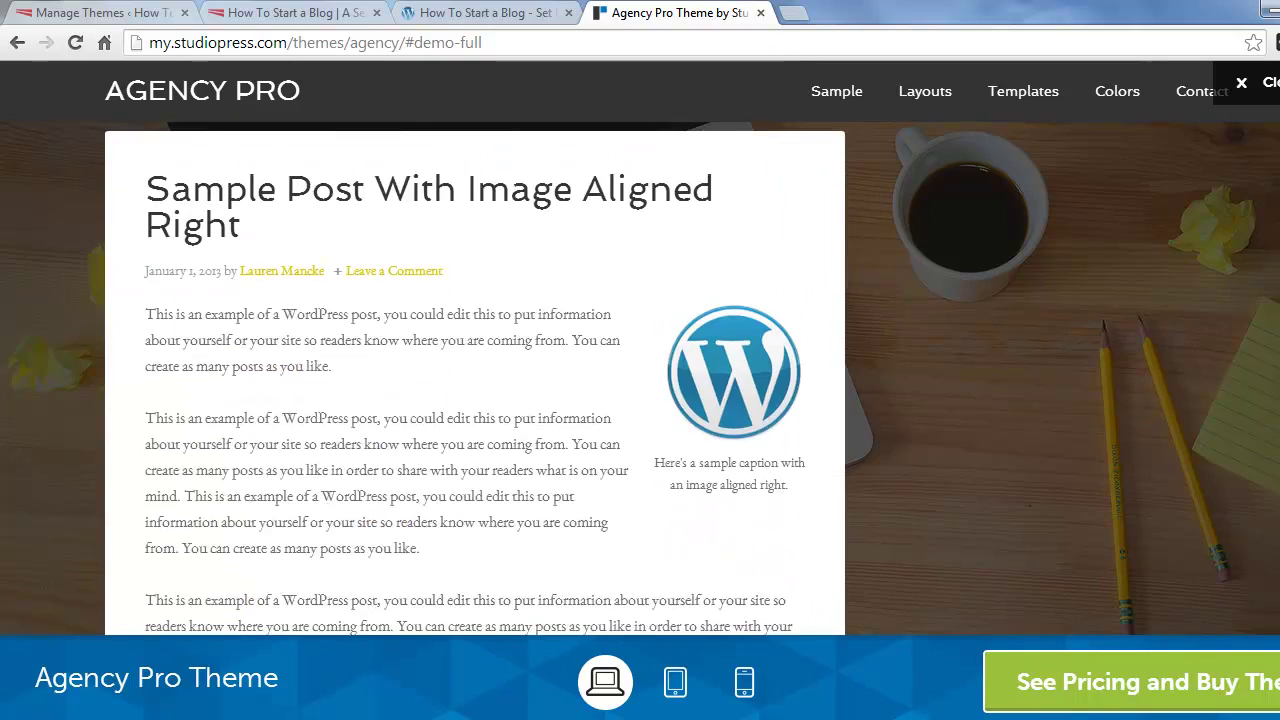
pyautogui.scroll(18, 475, 378)
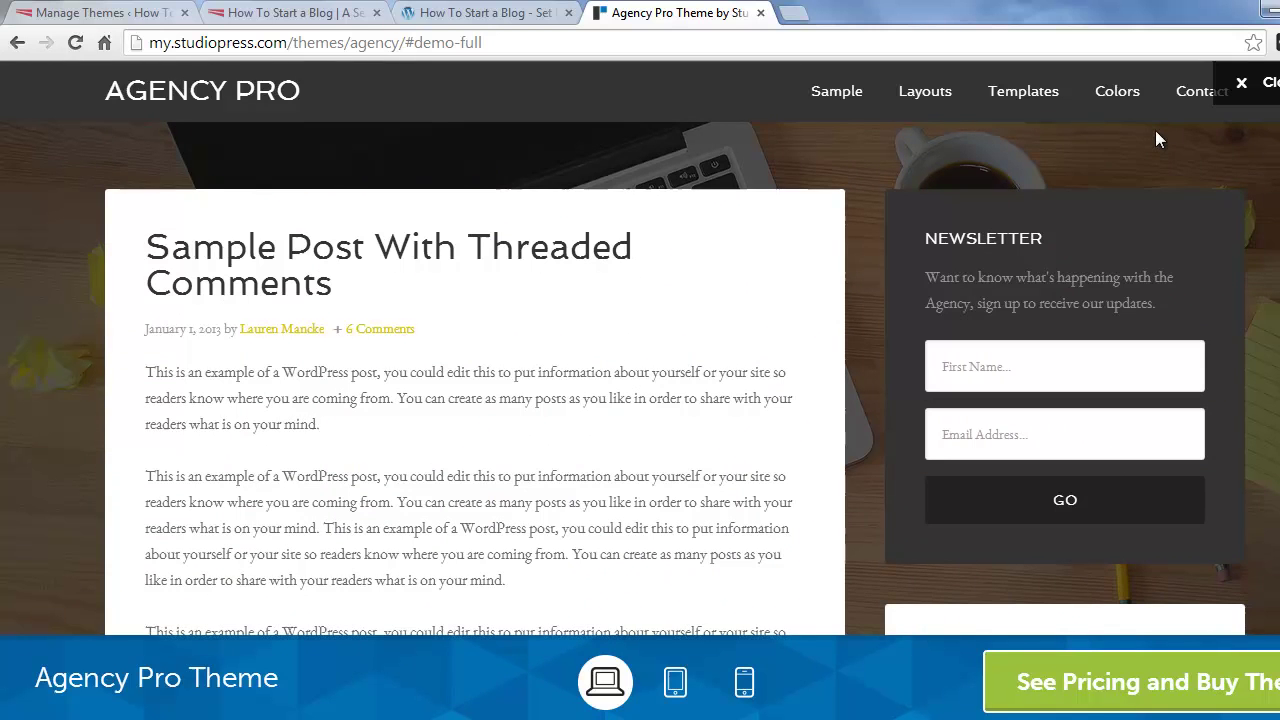
pyautogui.moveTo(1117, 91)
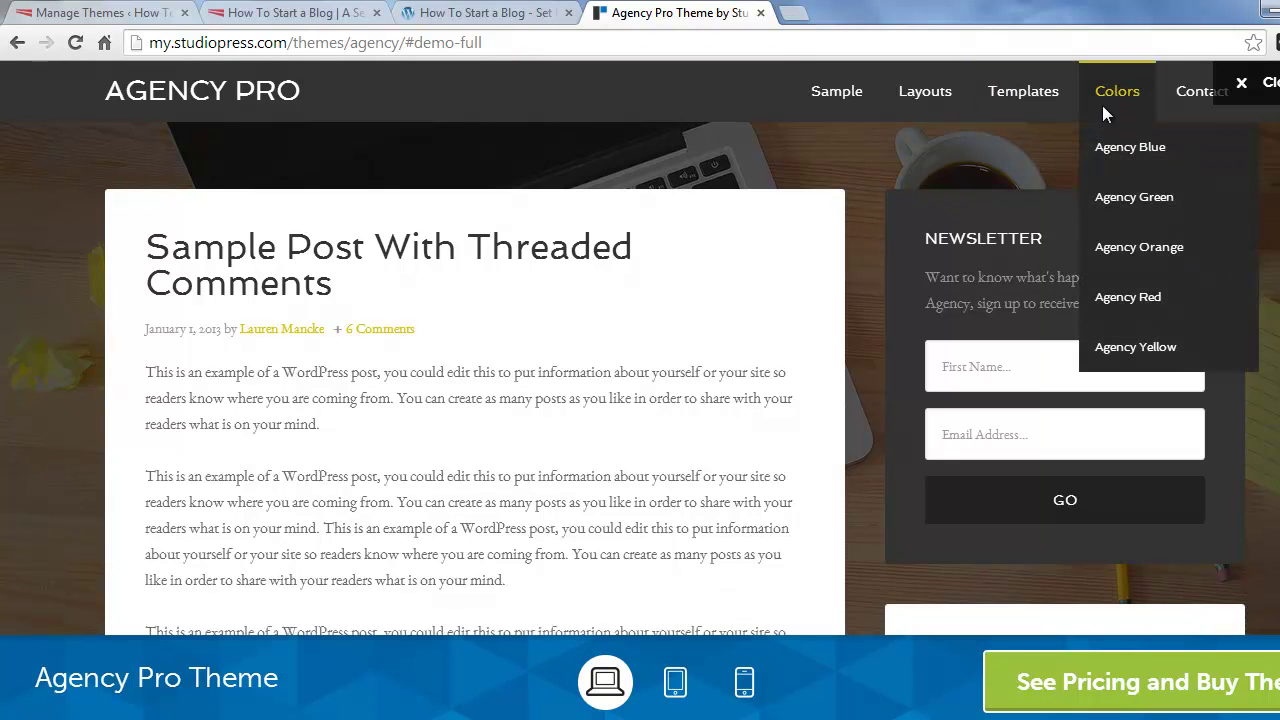
pyautogui.click(1131, 147)
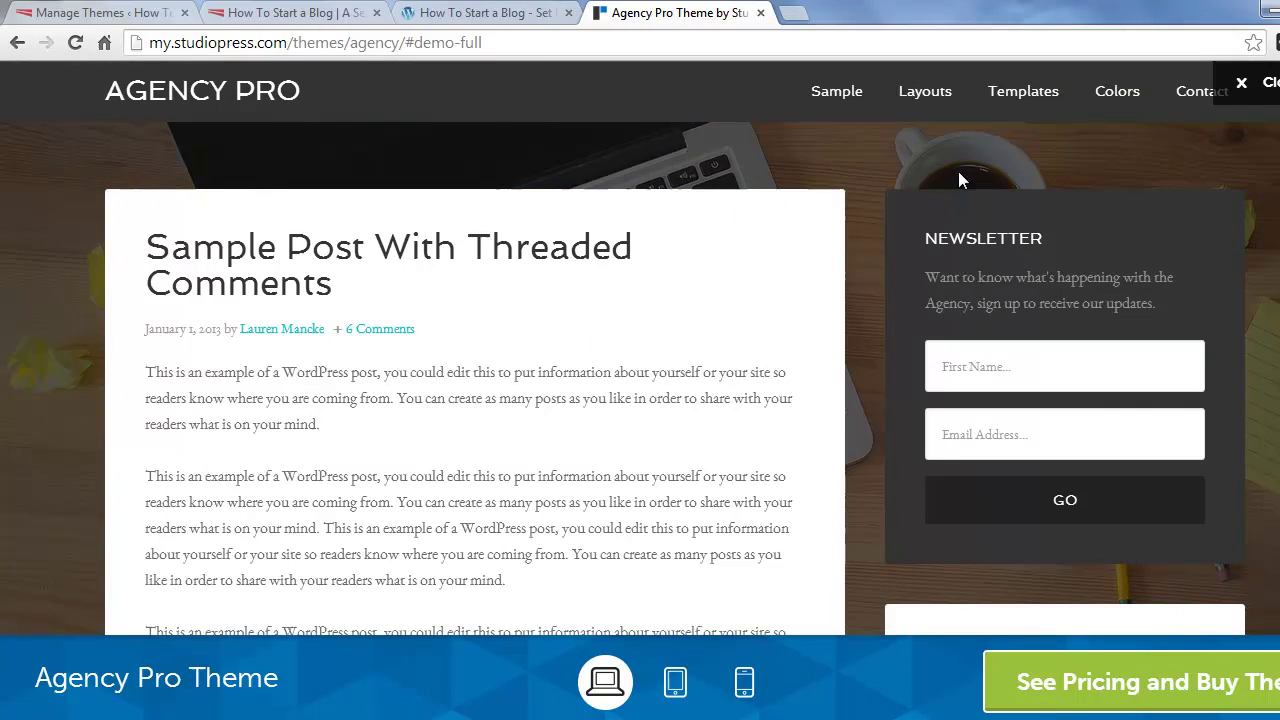
pyautogui.moveTo(1135, 112)
pyautogui.click(1124, 297)
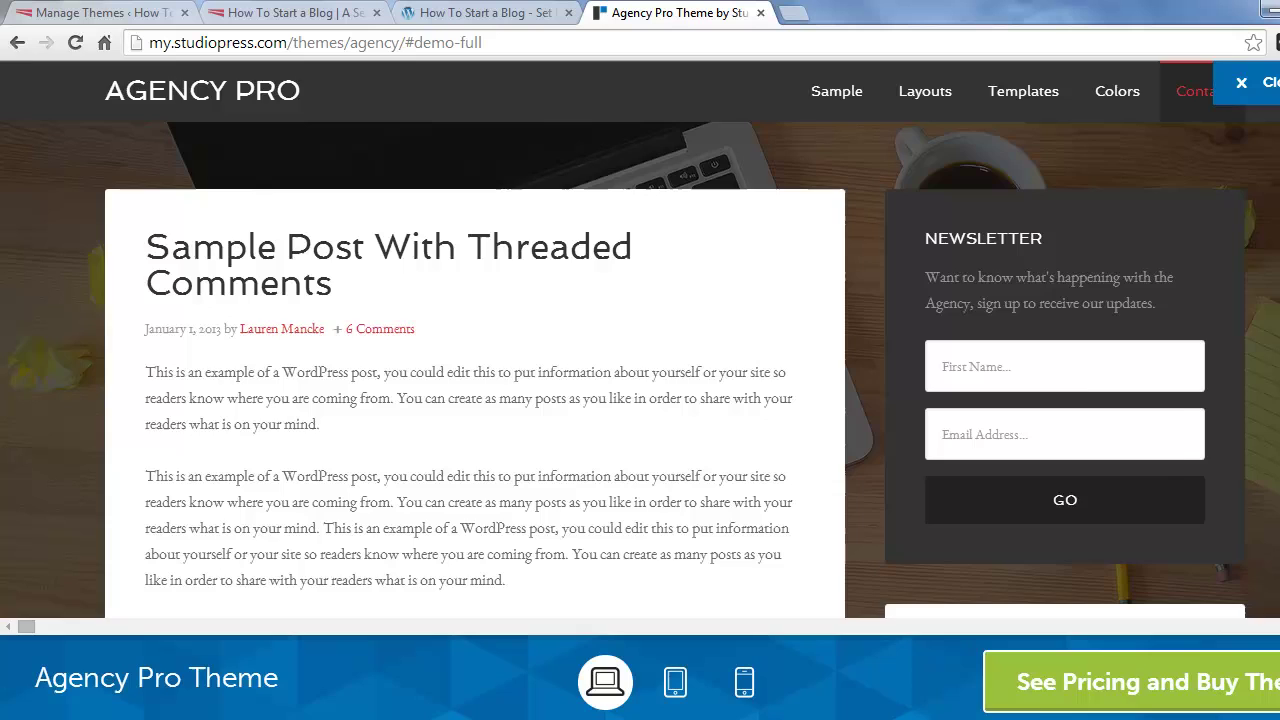
pyautogui.click(1245, 84)
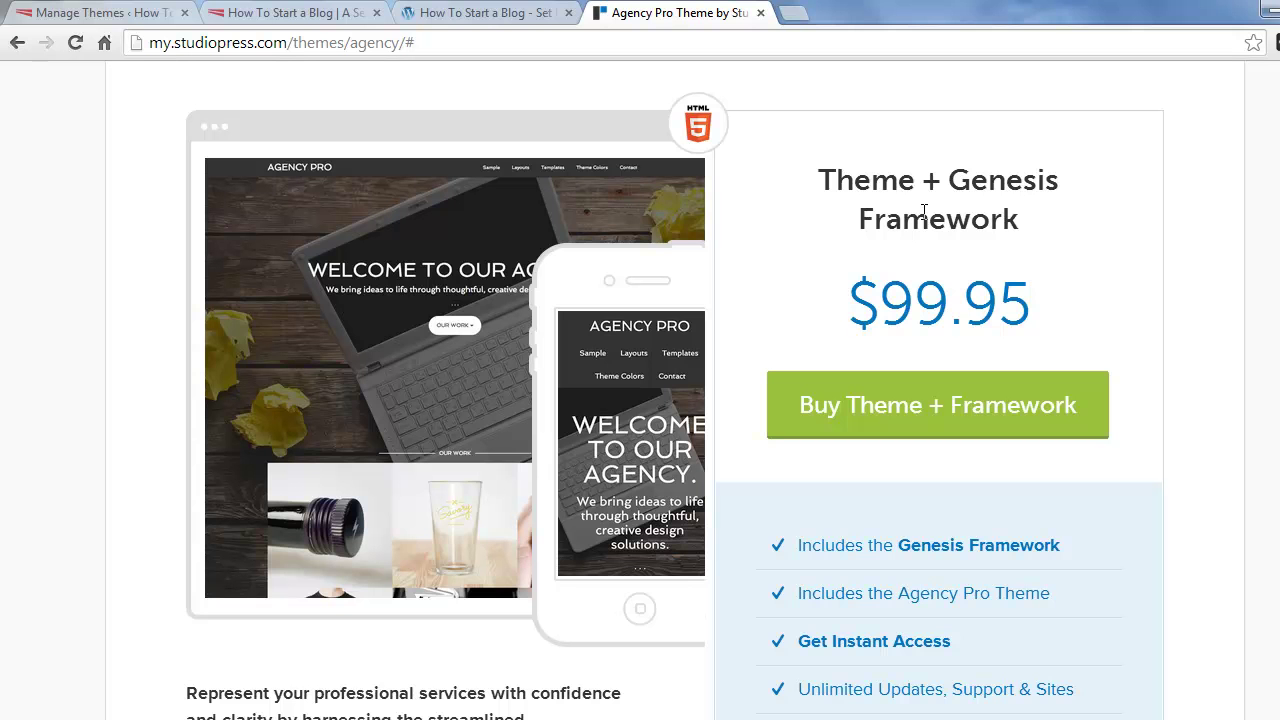
# Upload and install the genesis.2.0.2.zip theme package through Add Themes > Upload
pyautogui.click(111, 14)
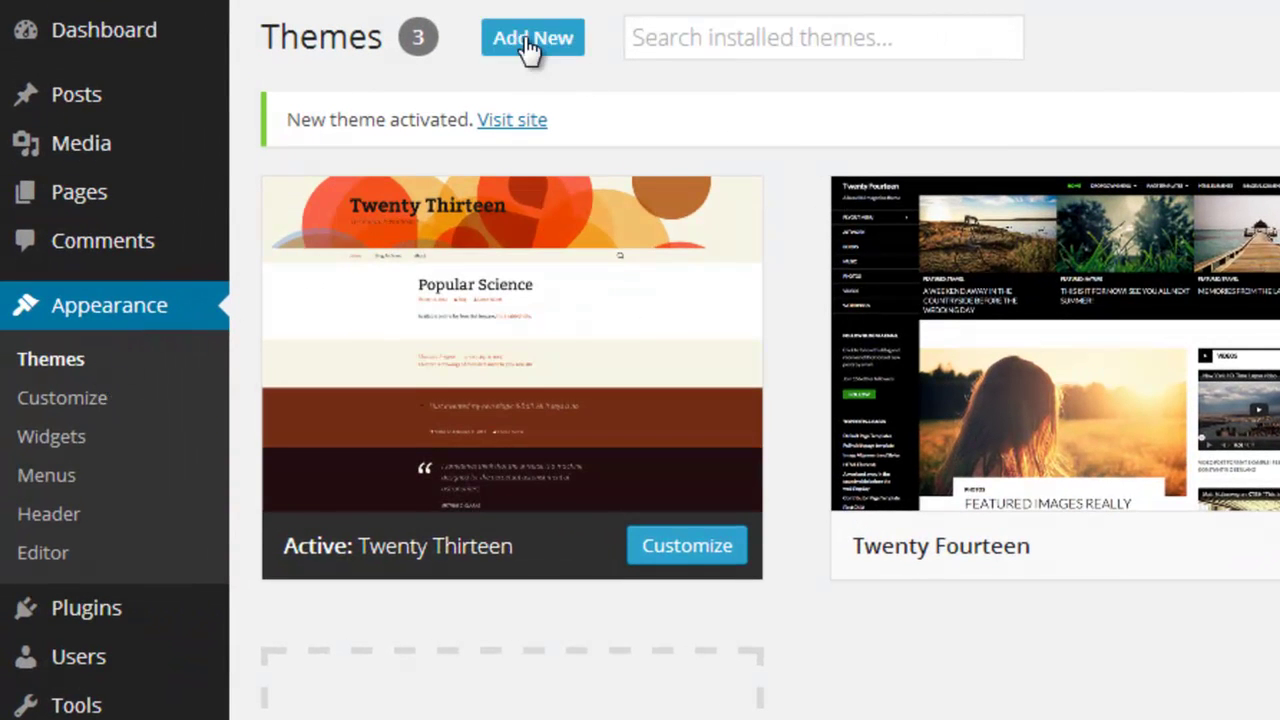
pyautogui.click(525, 42)
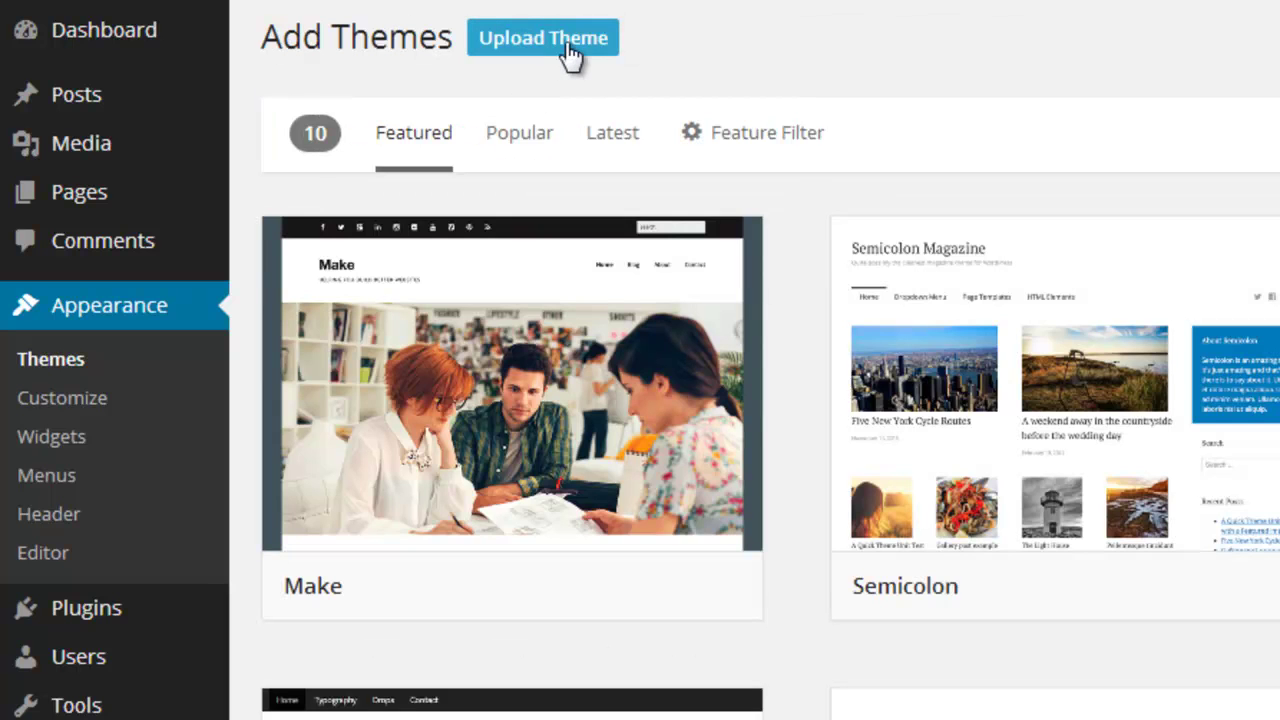
pyautogui.click(566, 44)
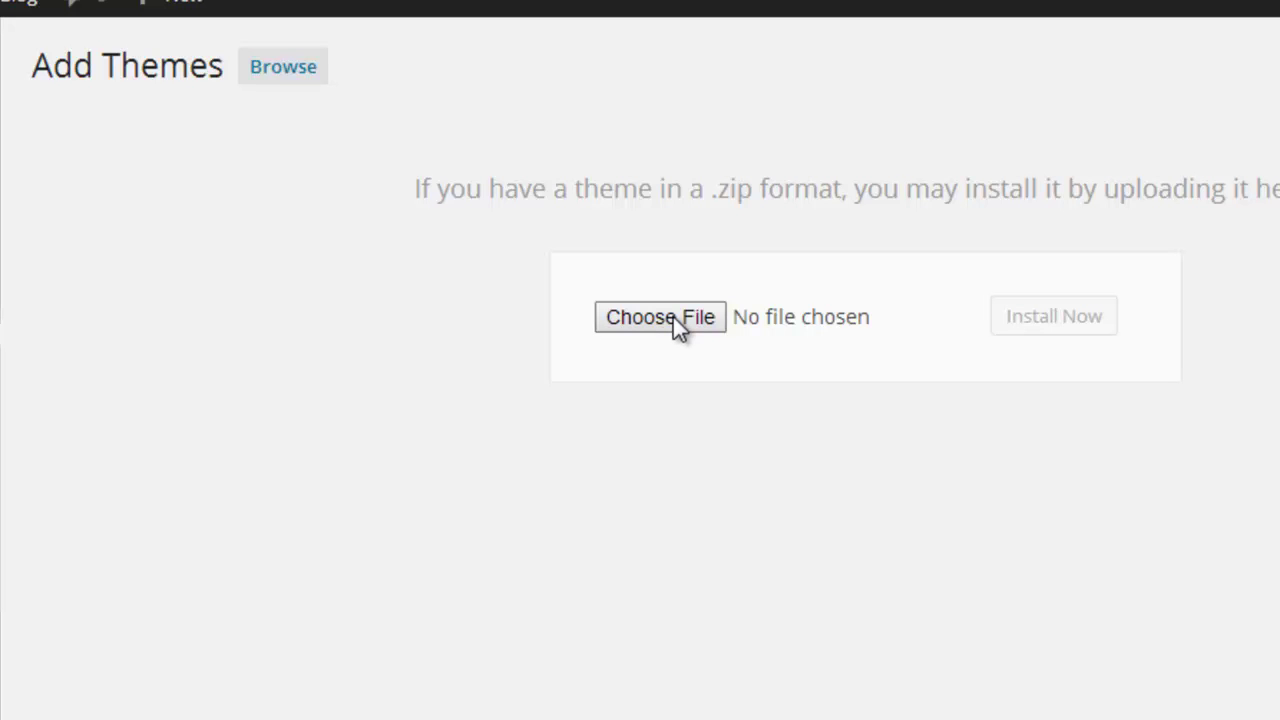
pyautogui.click(666, 320)
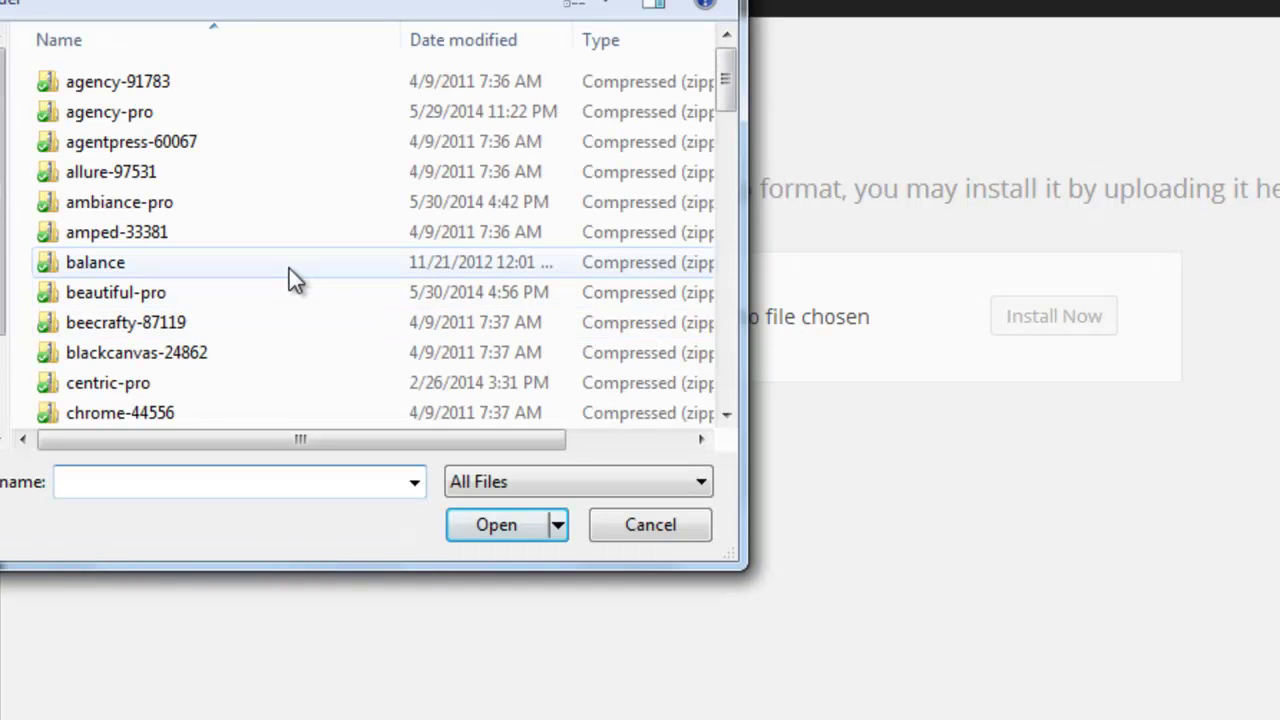
pyautogui.moveTo(720, 84); pyautogui.dragTo(694, 217)
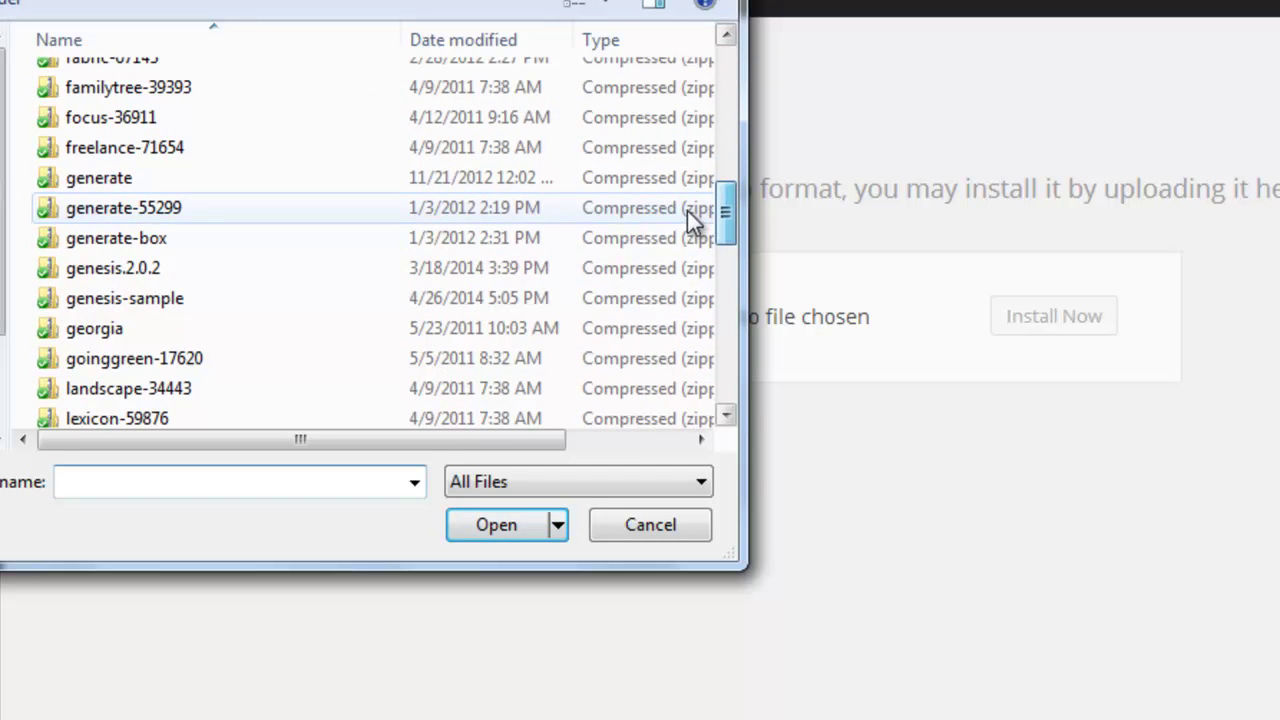
pyautogui.click(113, 270)
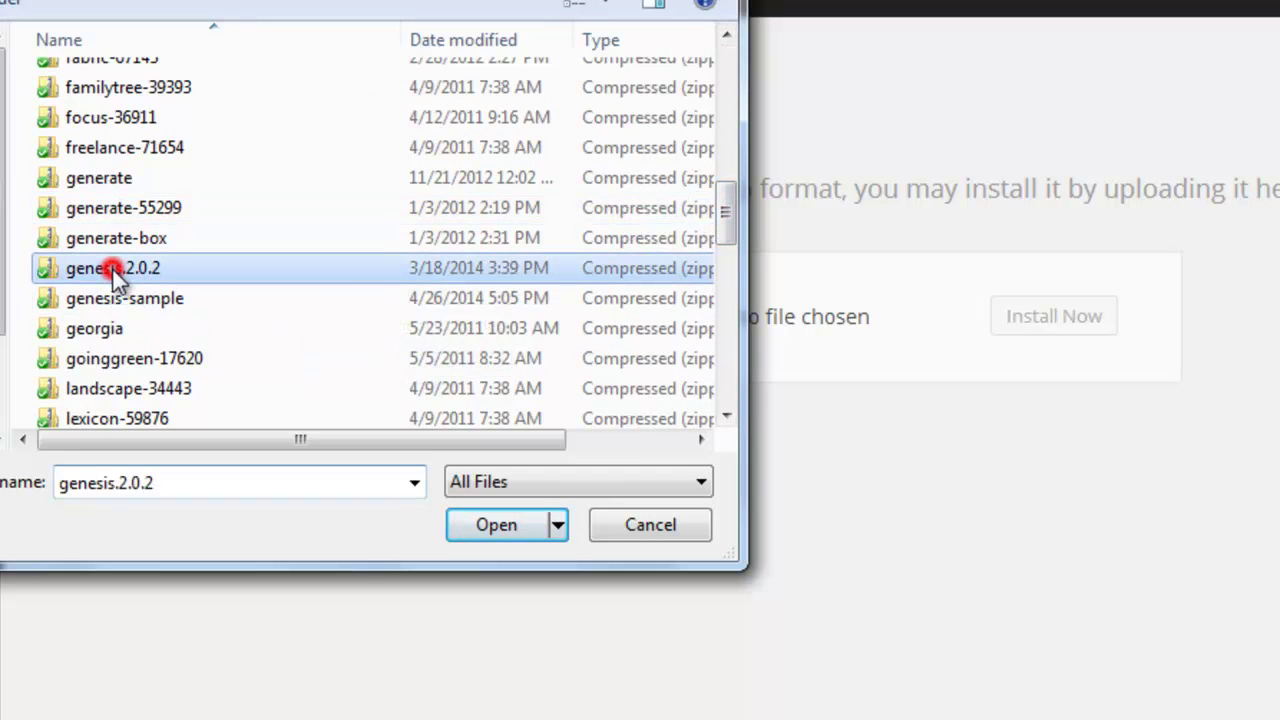
pyautogui.click(511, 530)
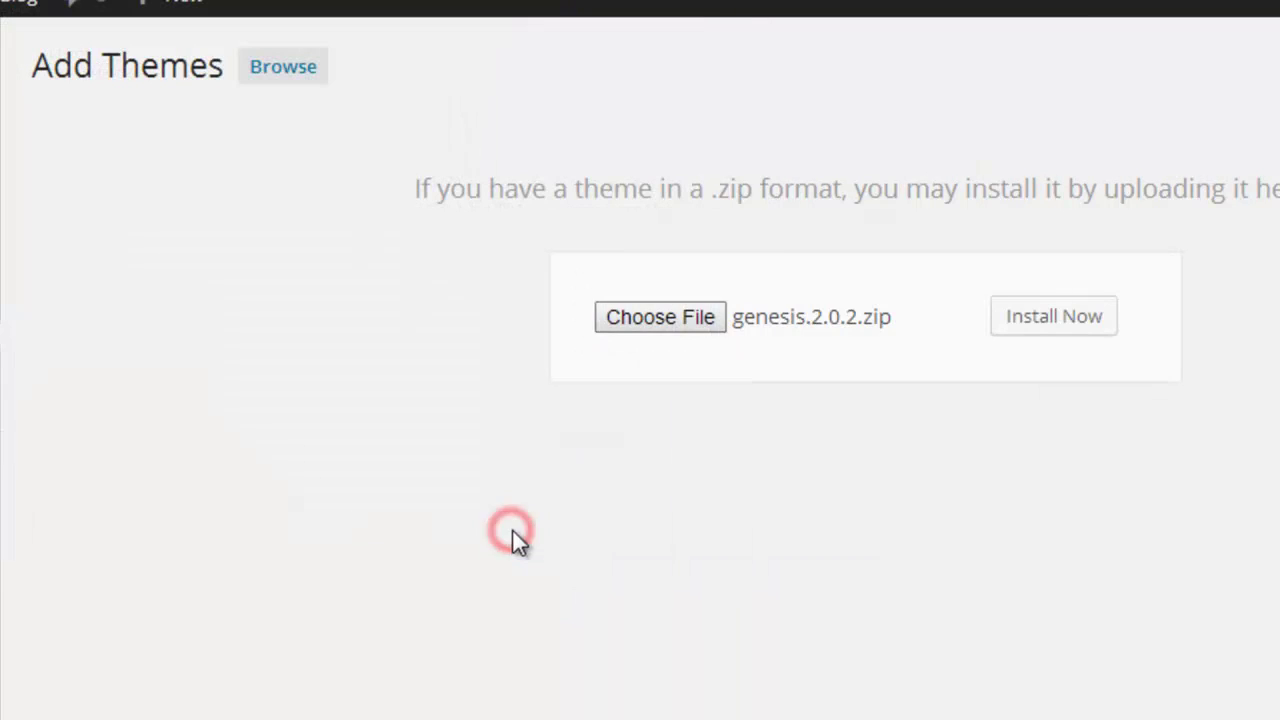
pyautogui.click(1035, 323)
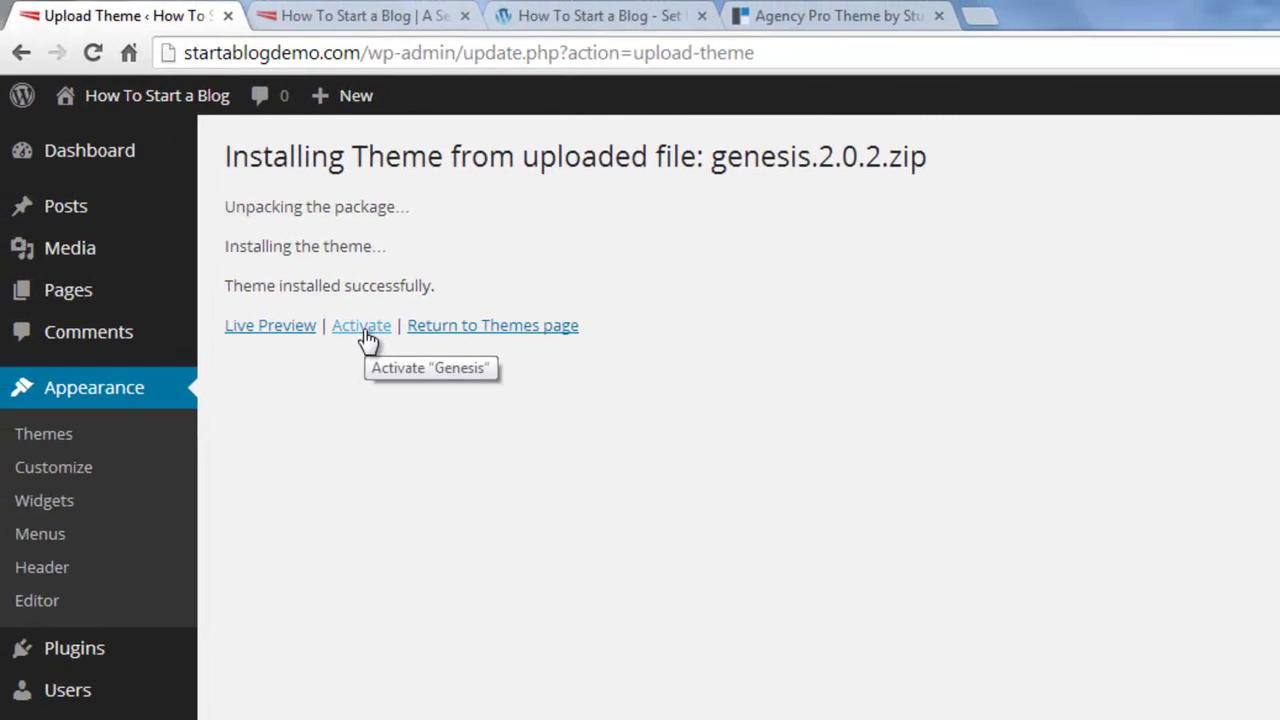
# Activate Genesis, reload the live blog to see its layout, and return to Manage Themes
pyautogui.click(362, 327)
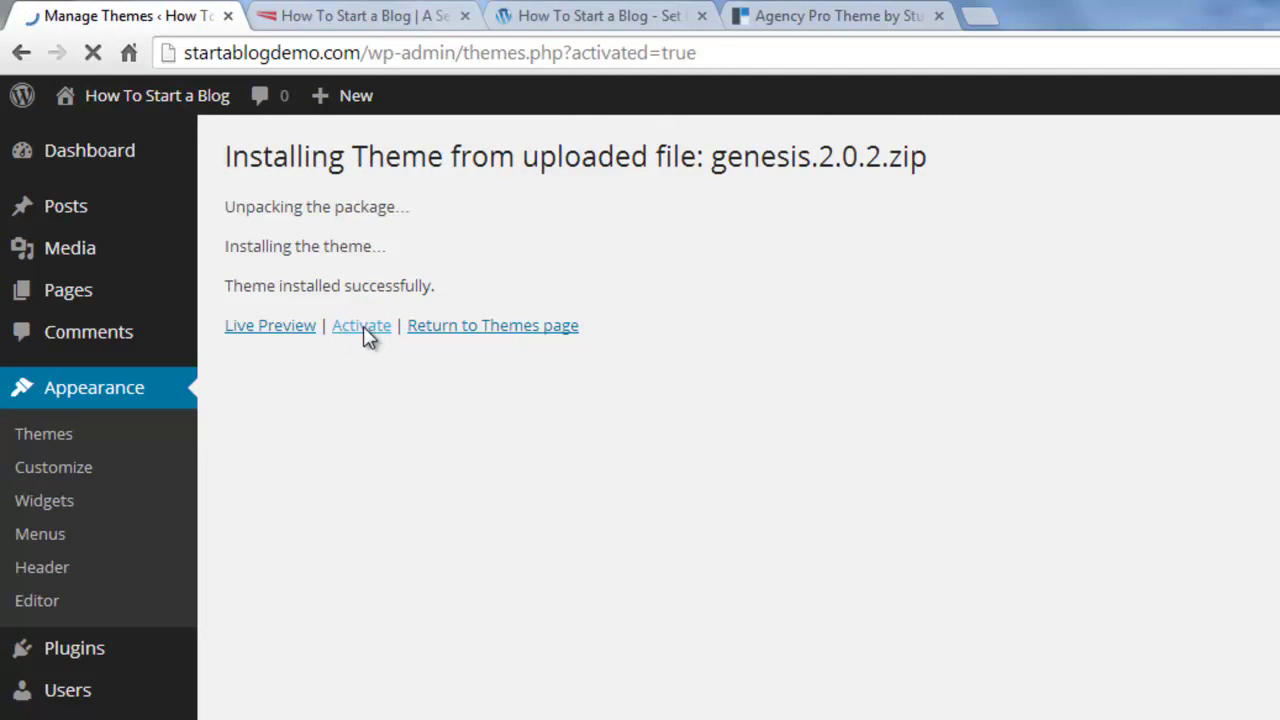
pyautogui.click(349, 18)
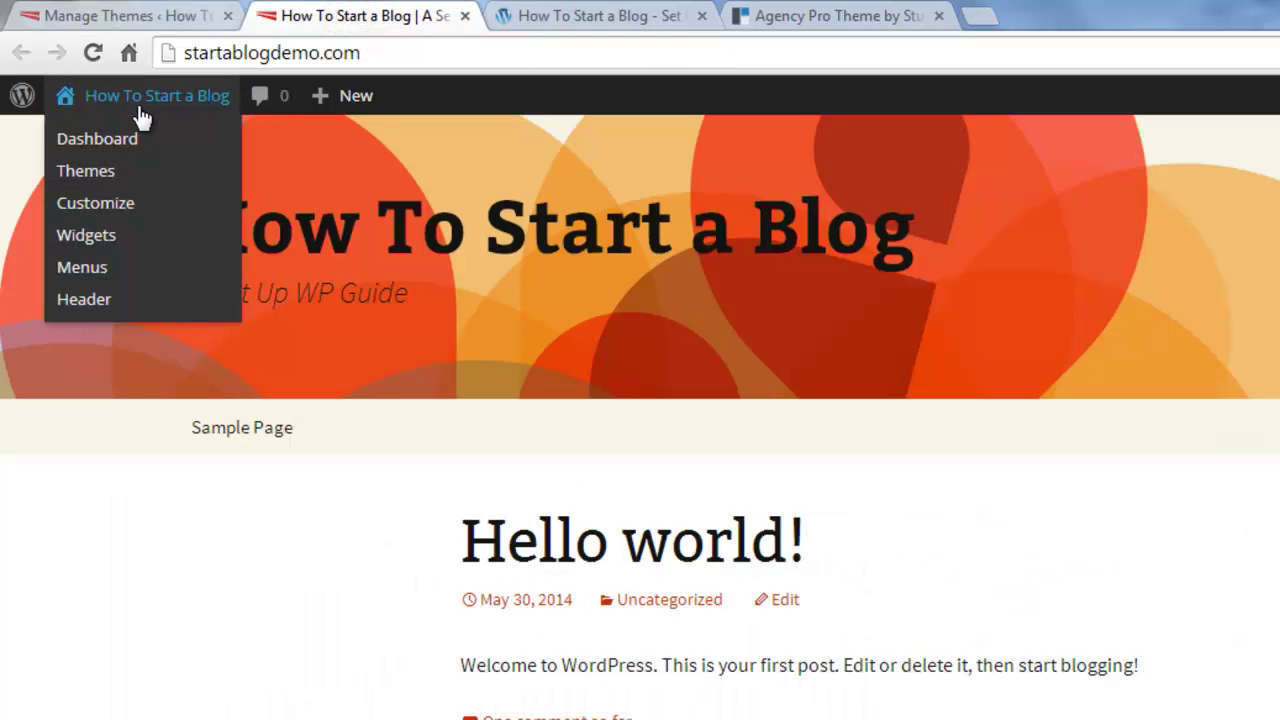
pyautogui.click(93, 55)
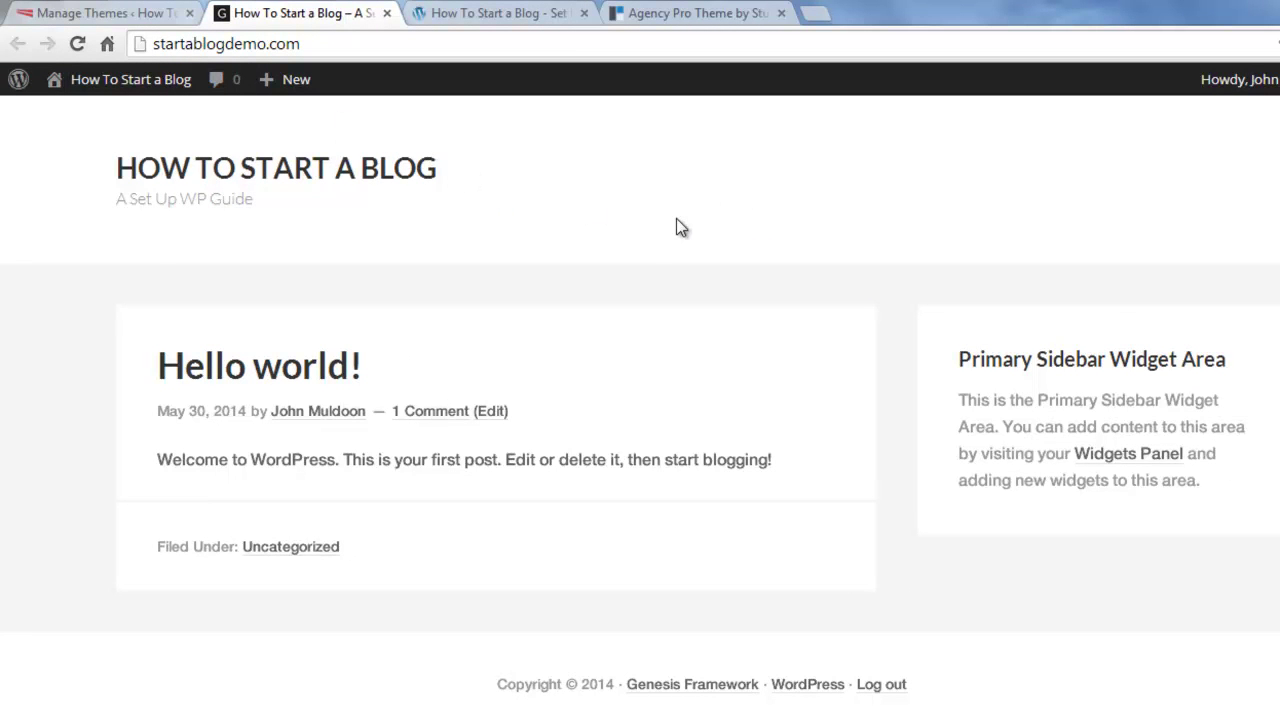
pyautogui.click(105, 13)
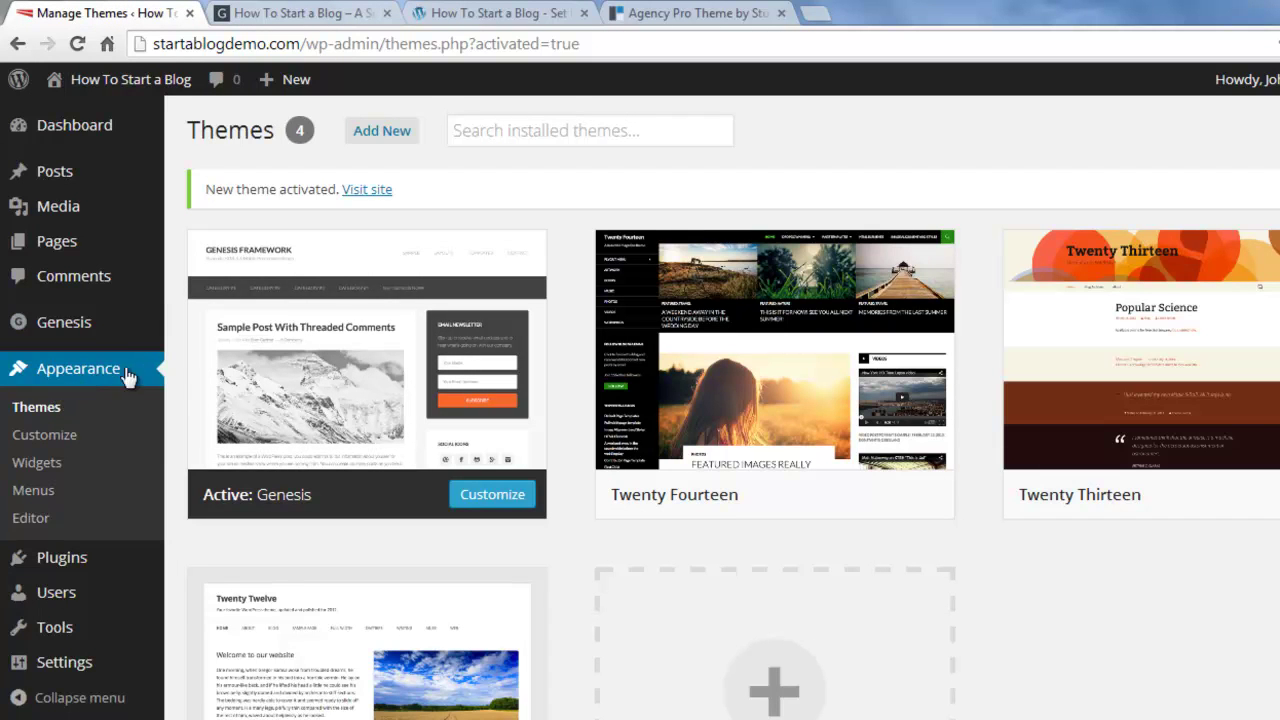
# Upload and install the agency-pro.zip child theme on top of the Genesis 2.0.2 parent
pyautogui.click(384, 133)
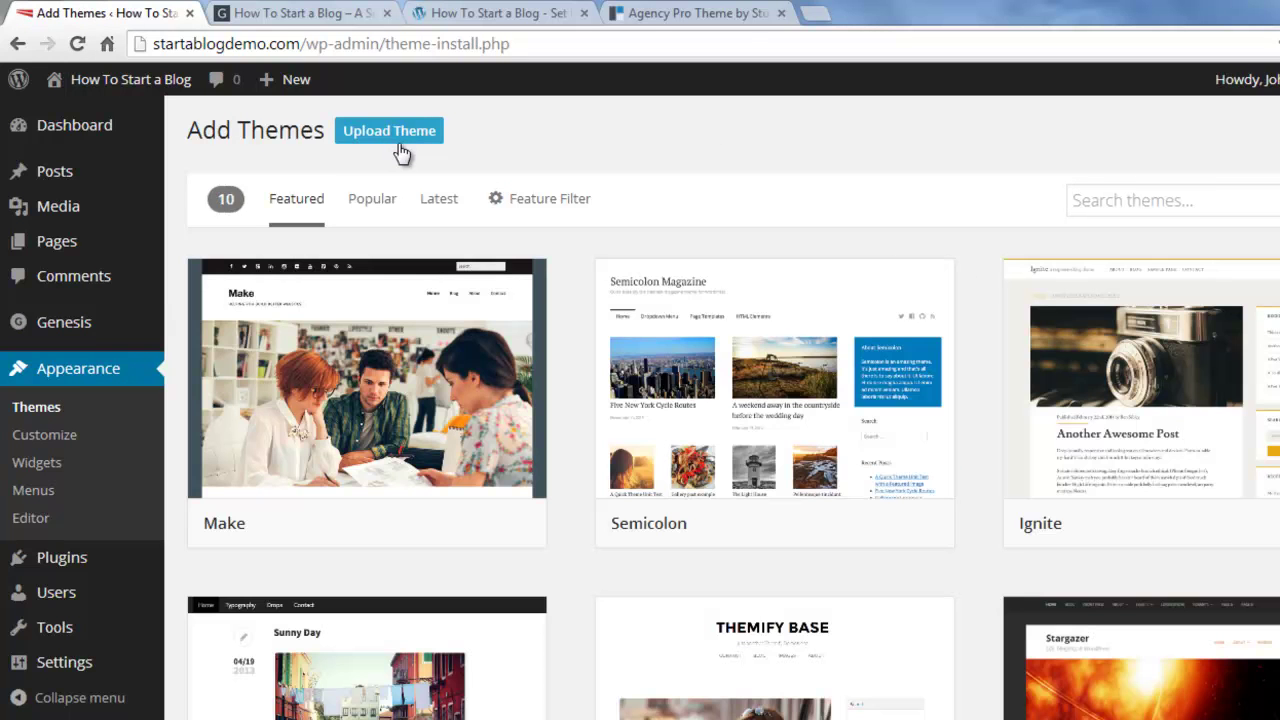
pyautogui.click(392, 133)
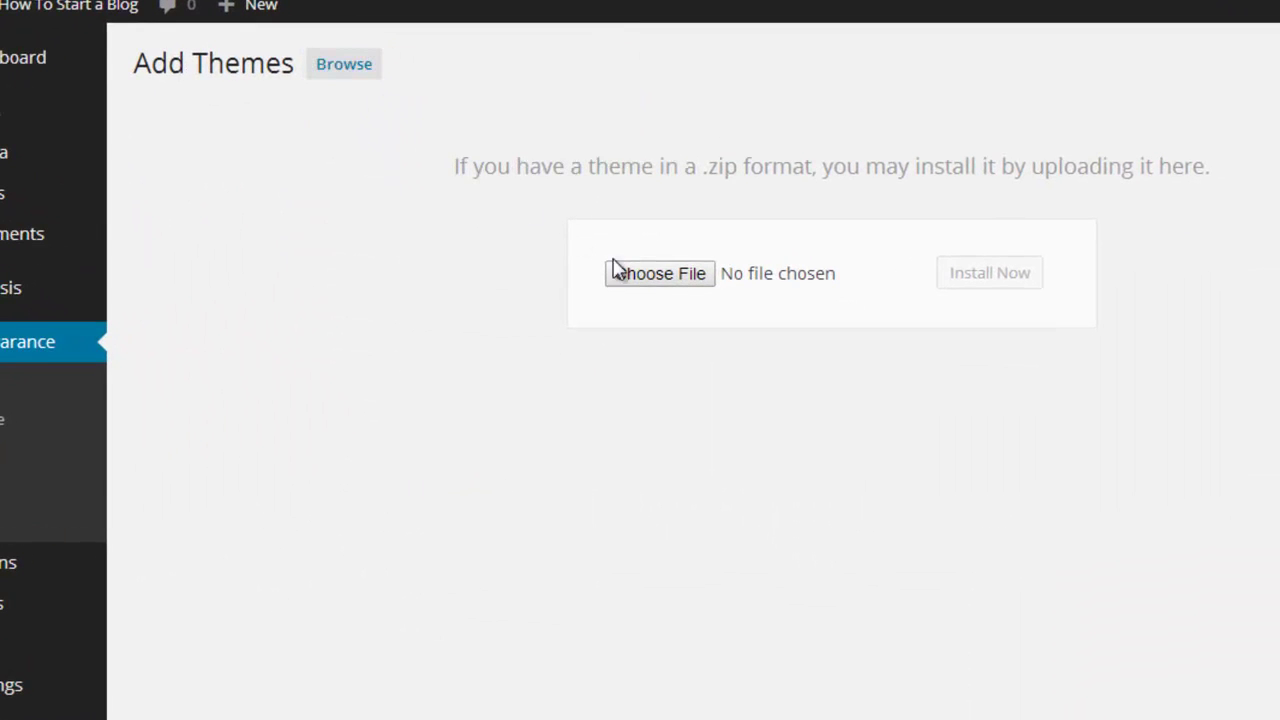
pyautogui.click(643, 276)
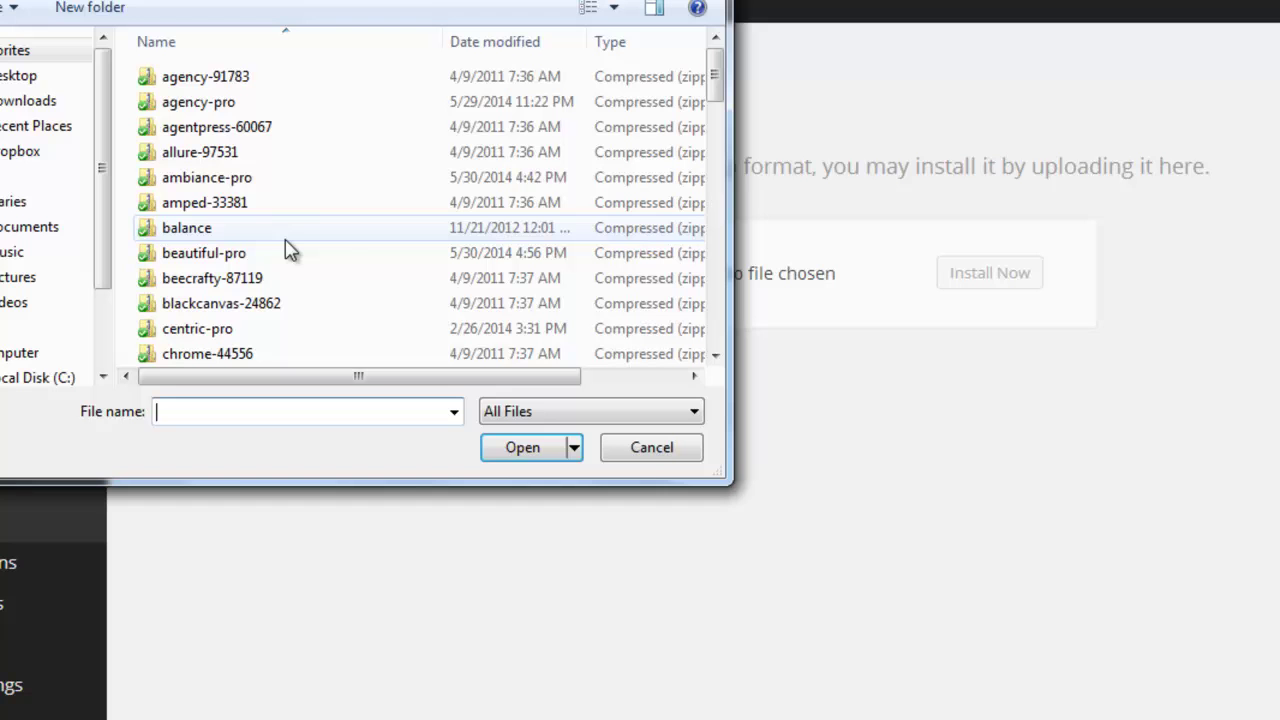
pyautogui.click(198, 104)
pyautogui.click(534, 450)
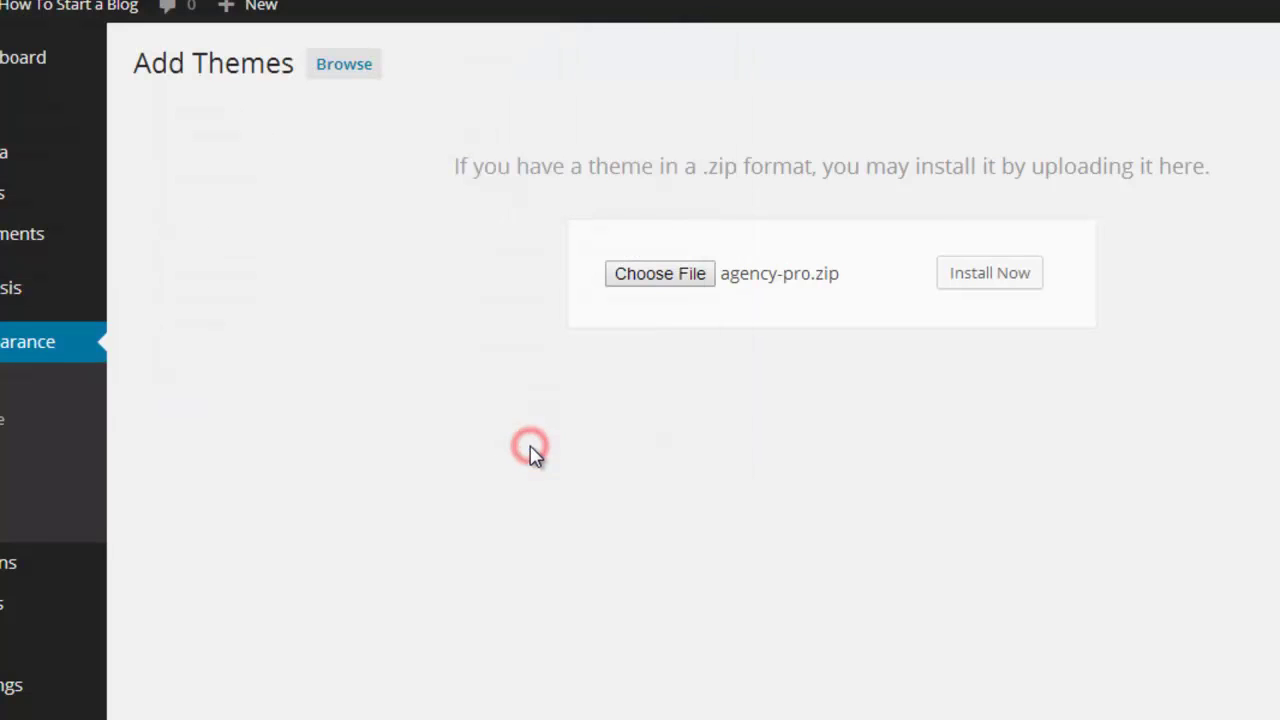
pyautogui.click(996, 280)
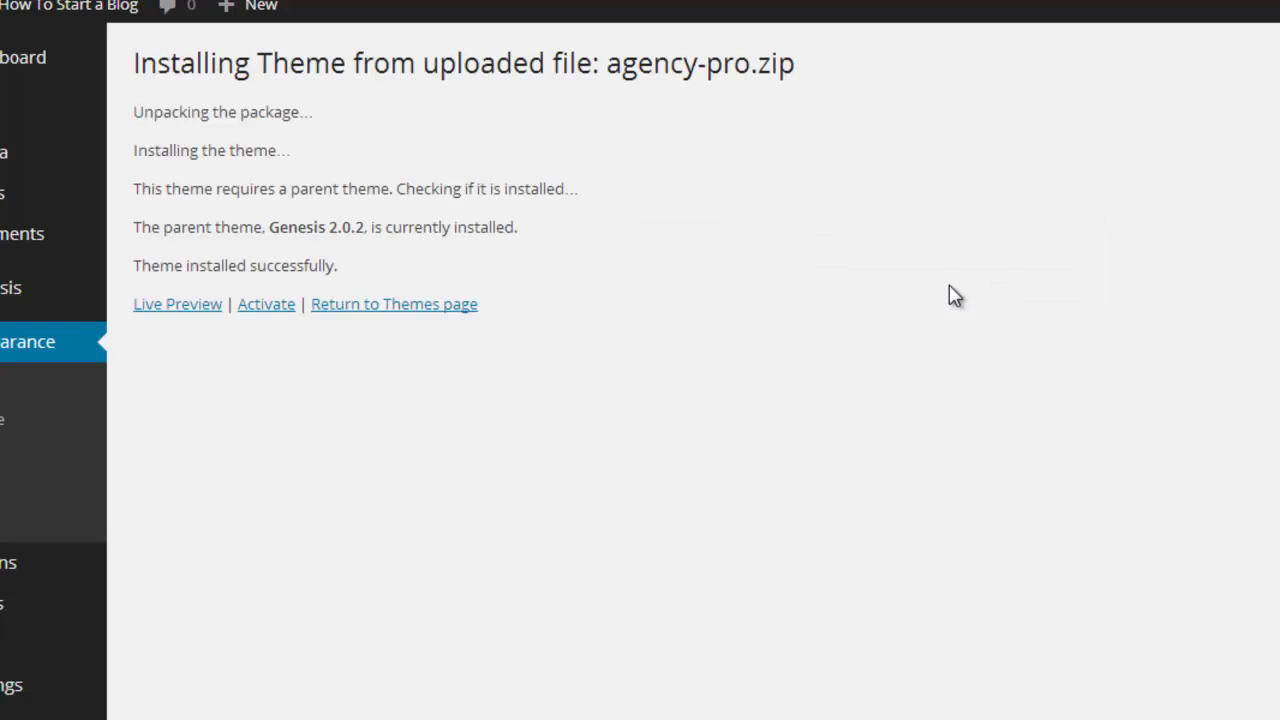
# Activate Agency Pro, reload the live site to confirm it, and open Appearance > Customize
pyautogui.click(272, 306)
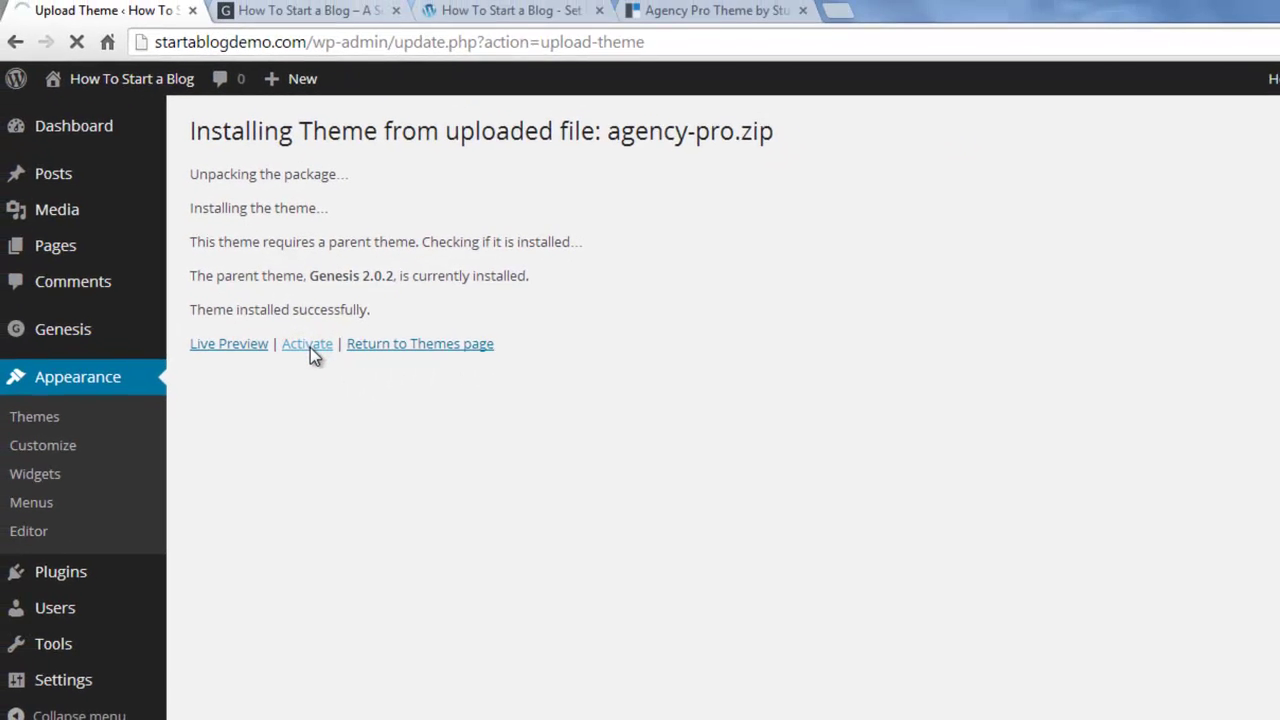
pyautogui.click(300, 14)
pyautogui.click(78, 45)
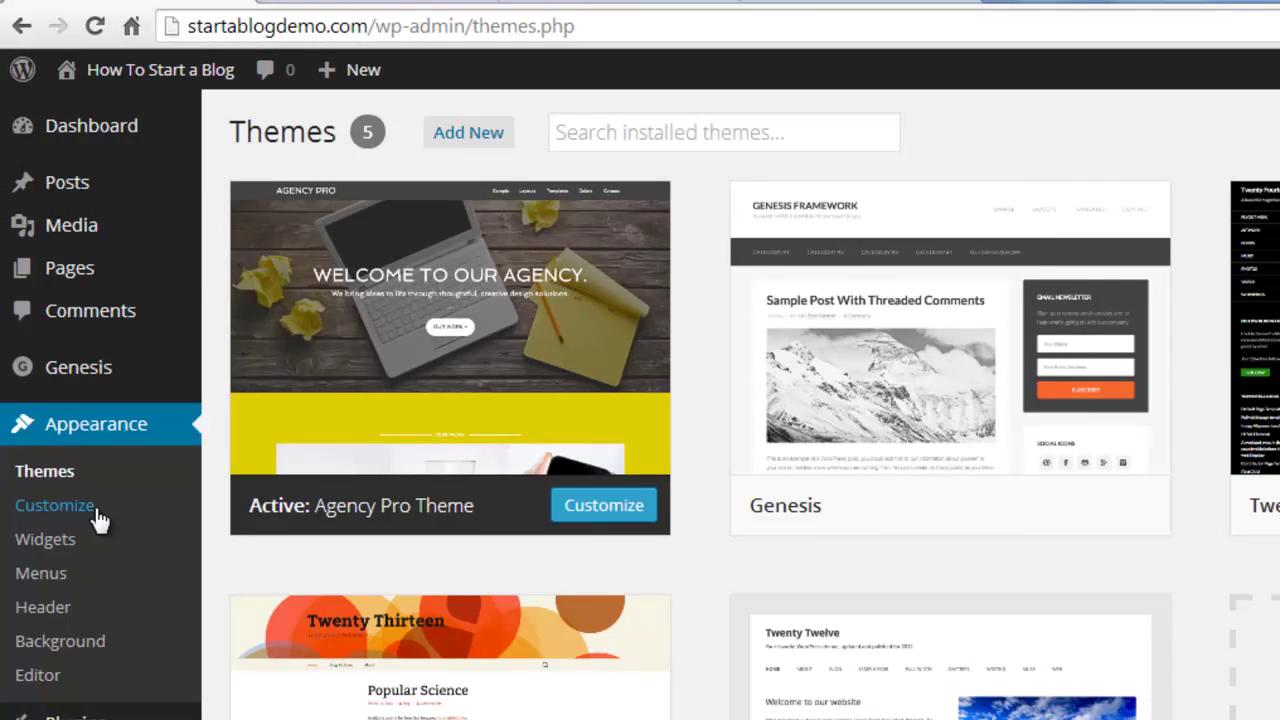
pyautogui.moveTo(614, 514)
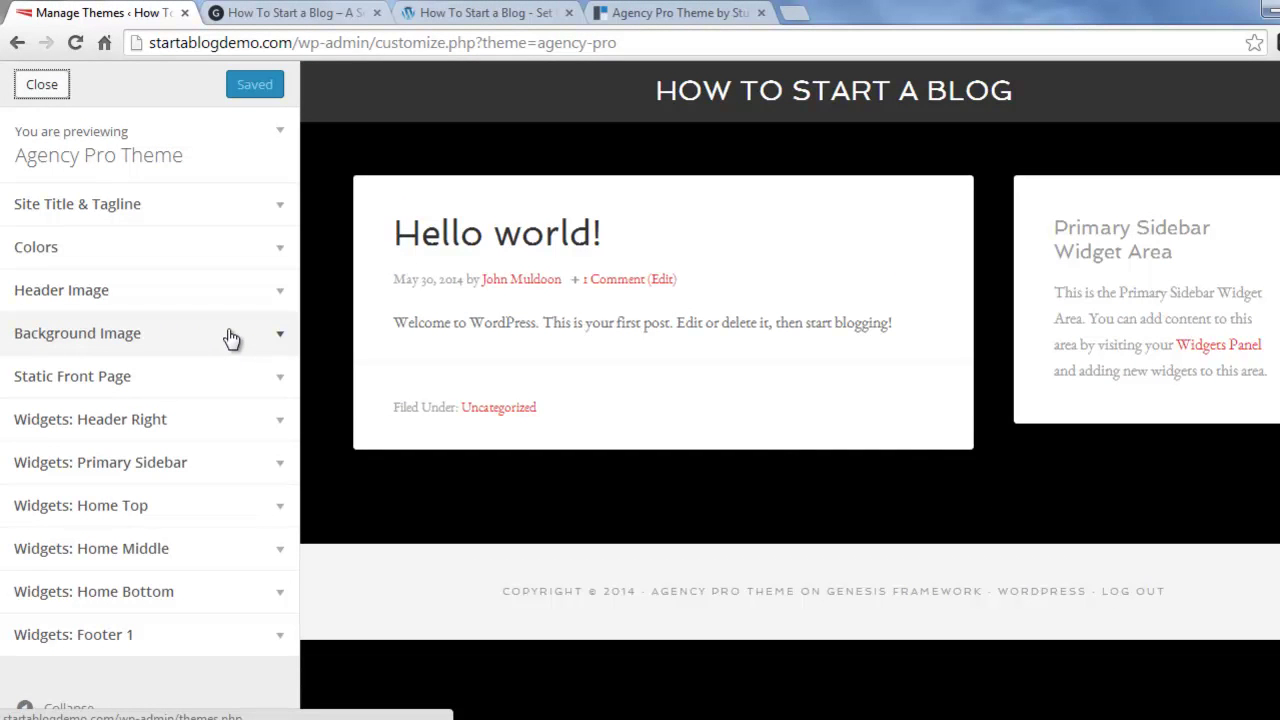
# Set the cotopaxi-2 hiker photo as background image, Save & Publish, and view the live site
pyautogui.click(282, 336)
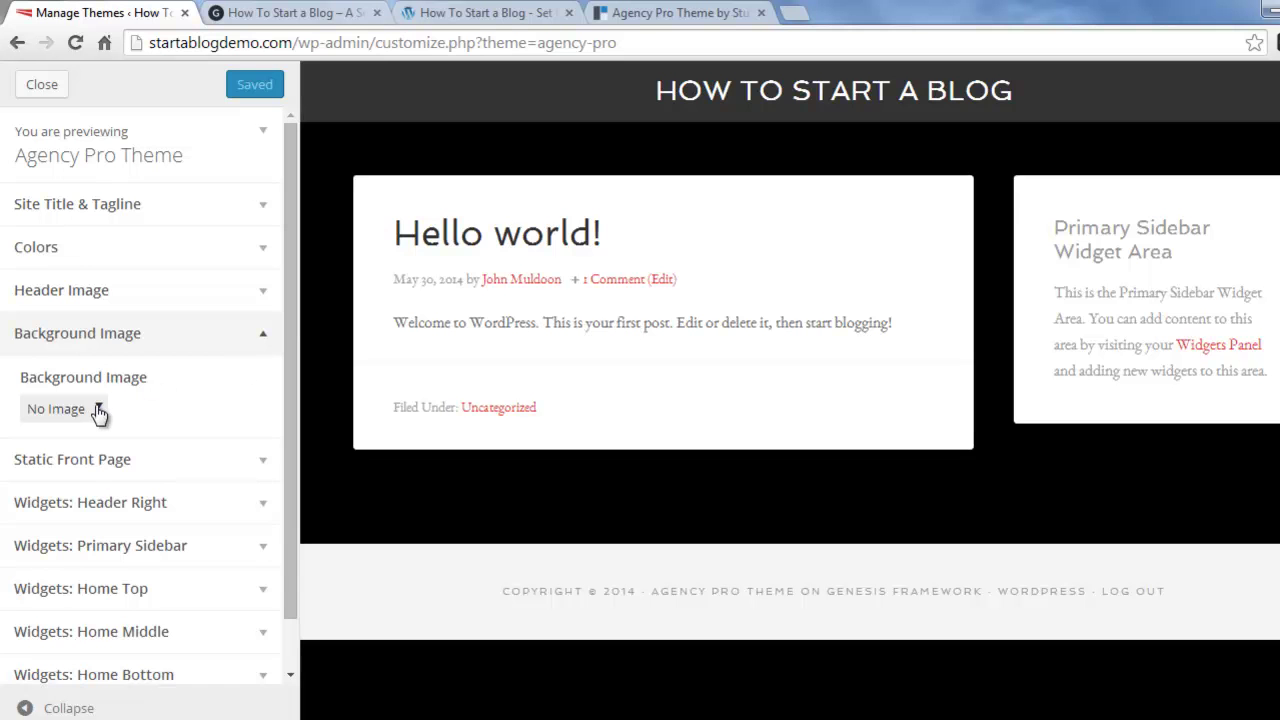
pyautogui.click(99, 410)
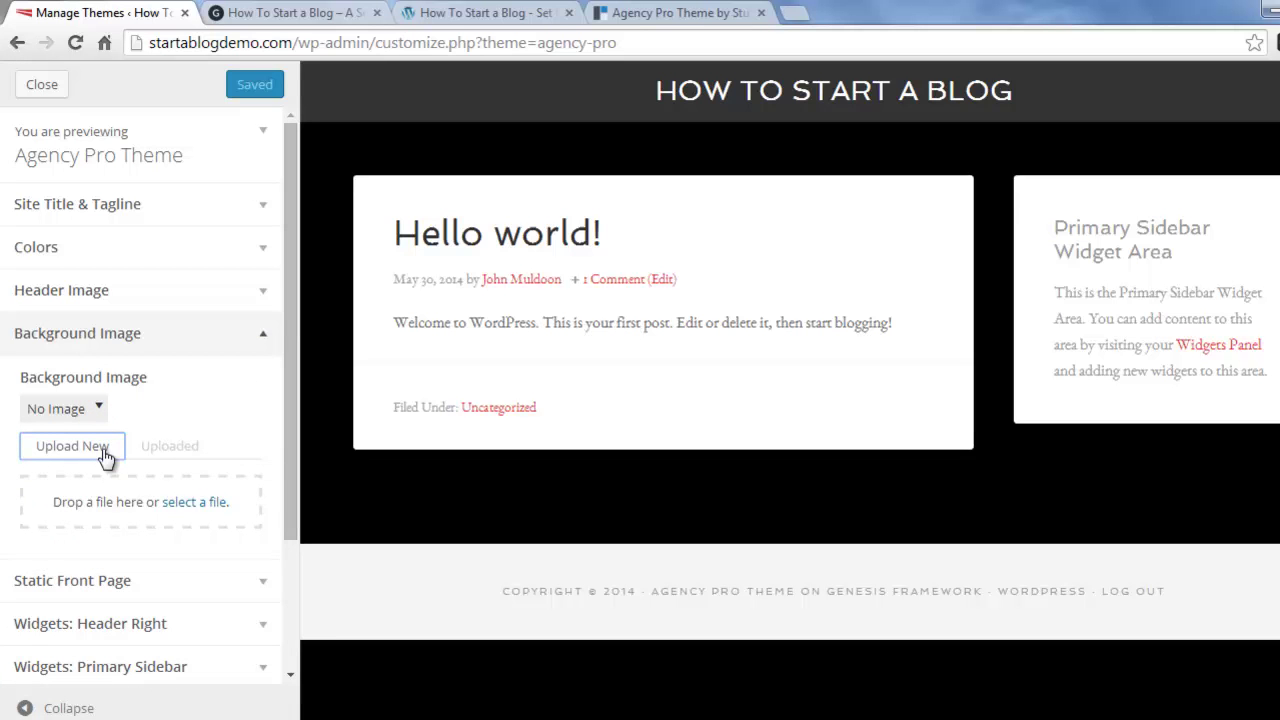
pyautogui.click(206, 504)
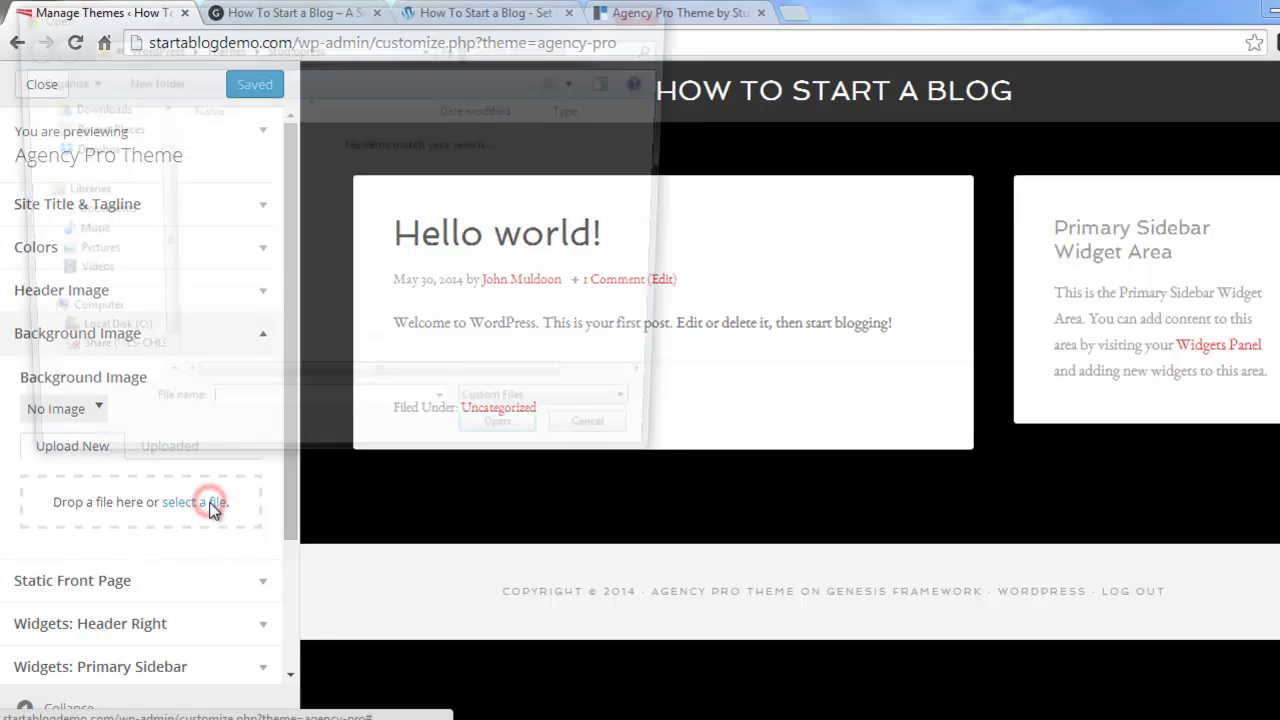
pyautogui.click(245, 143)
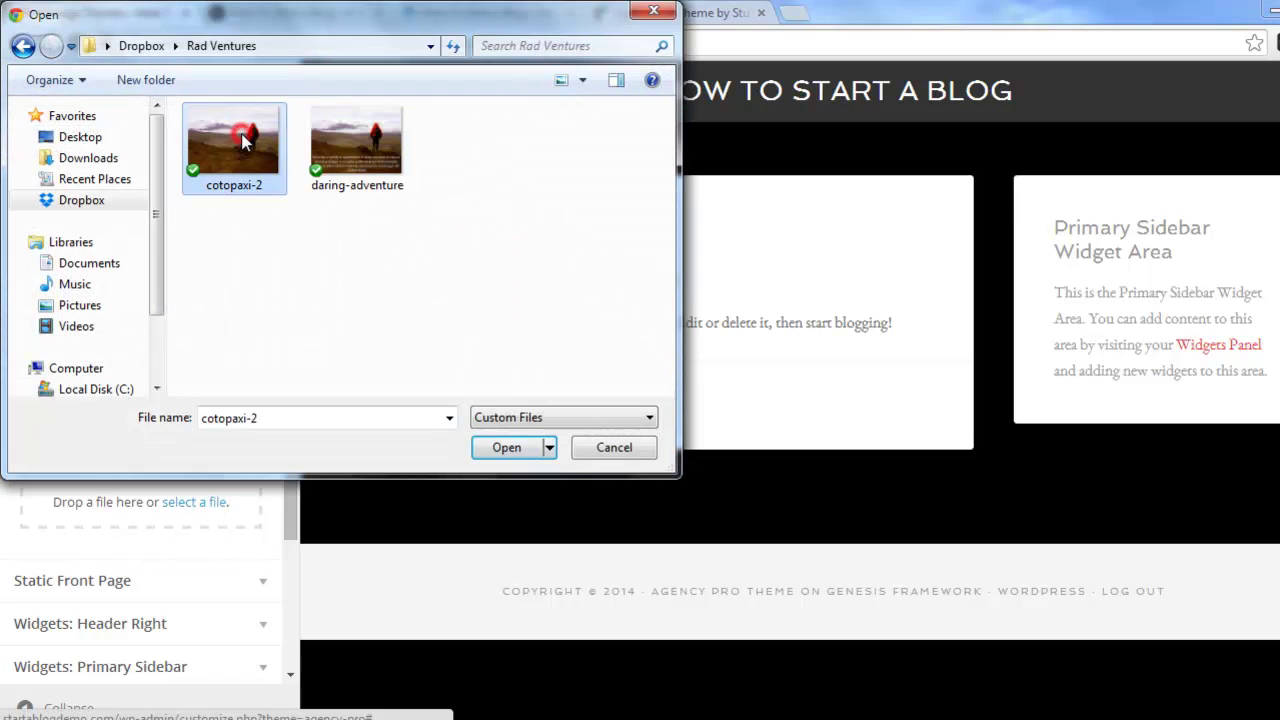
pyautogui.click(510, 450)
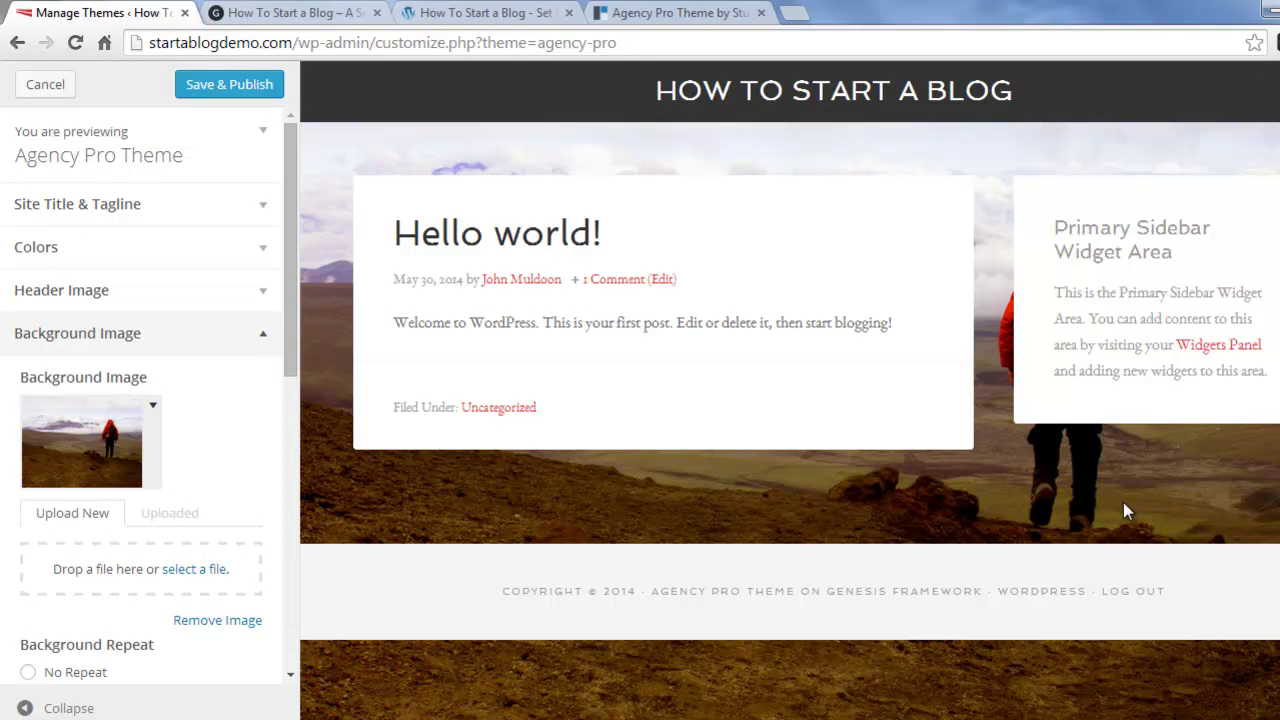
pyautogui.click(231, 88)
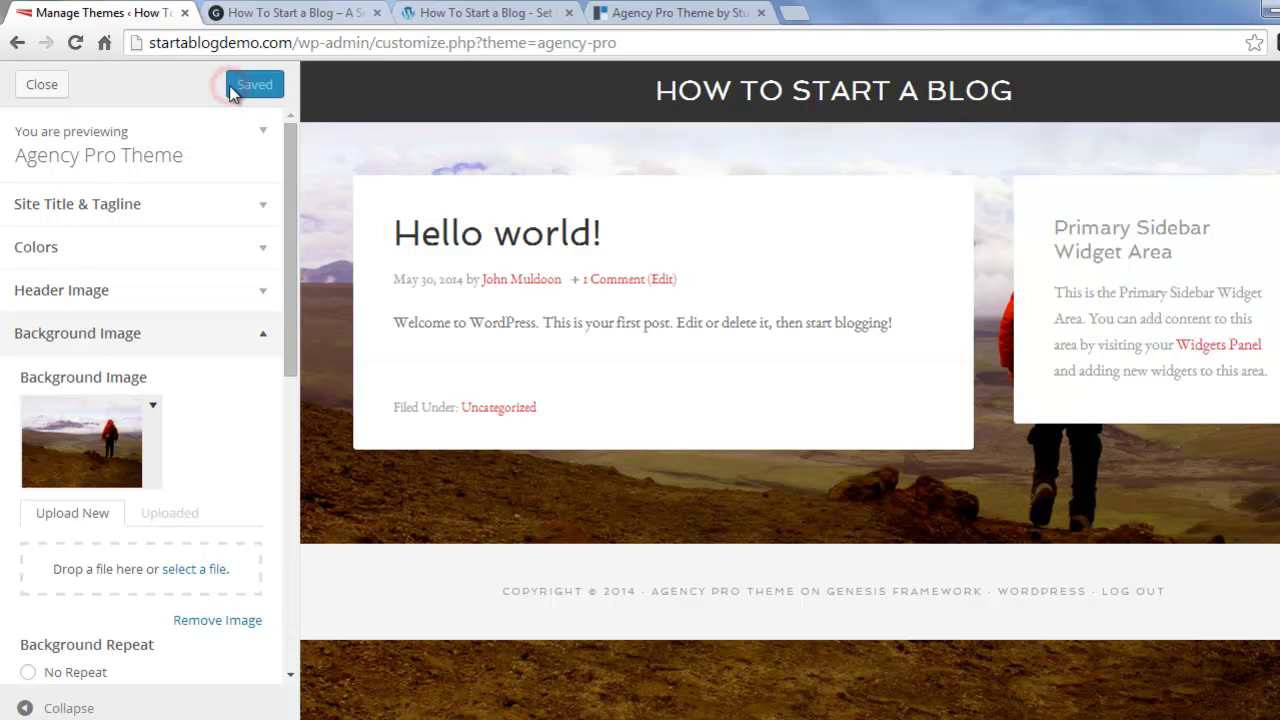
pyautogui.click(268, 14)
# Reload the site and open the Hello world! post, scrolling to view it over the hiker background
pyautogui.click(75, 44)
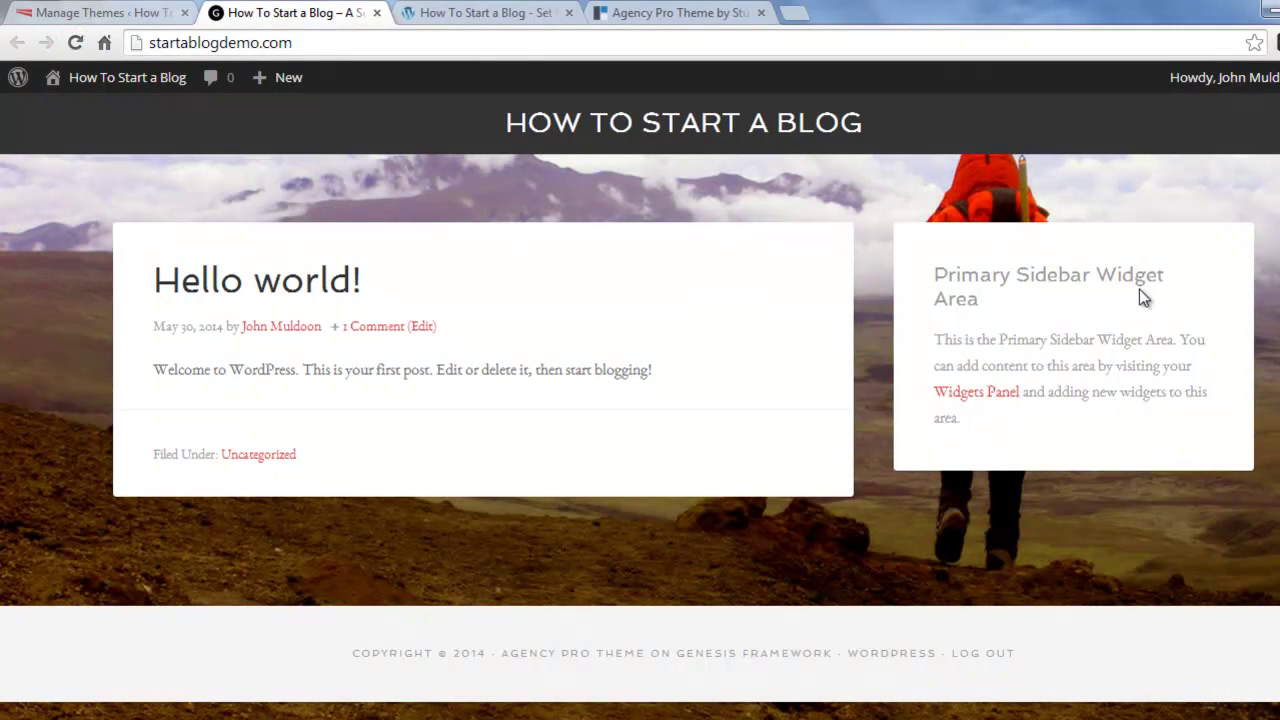
pyautogui.click(281, 284)
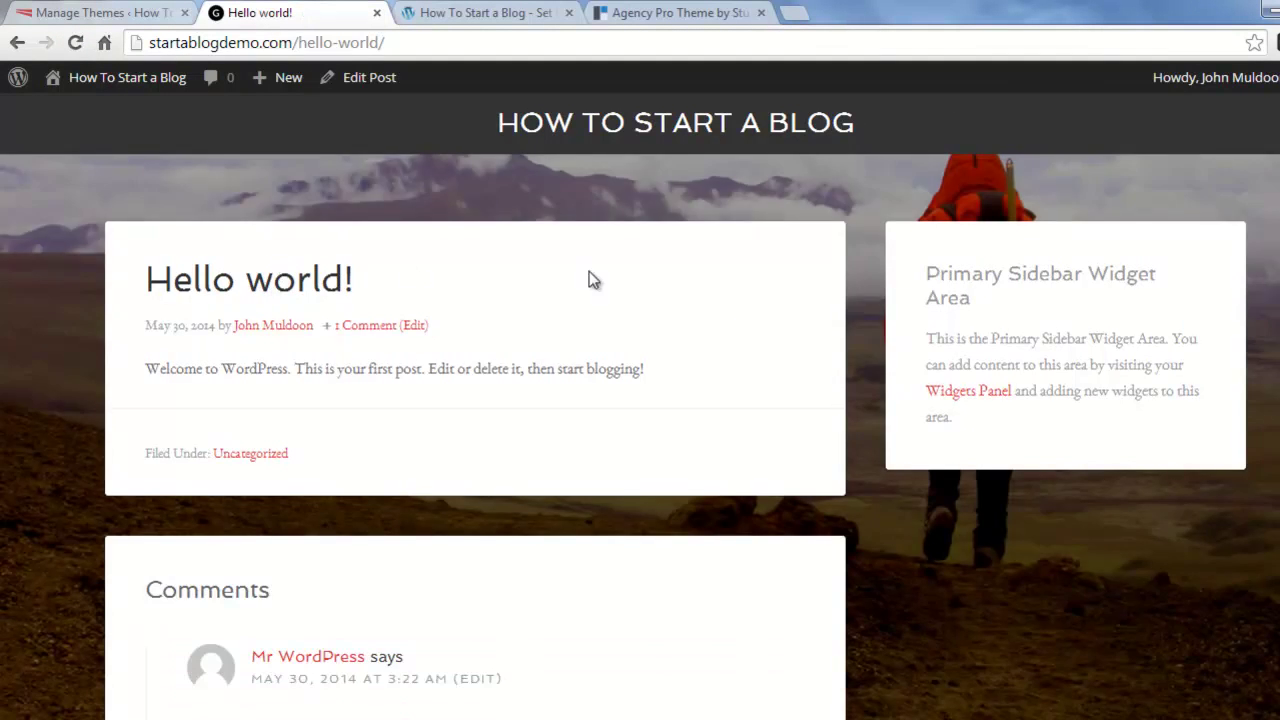
pyautogui.scroll(-9, 1275, 479)
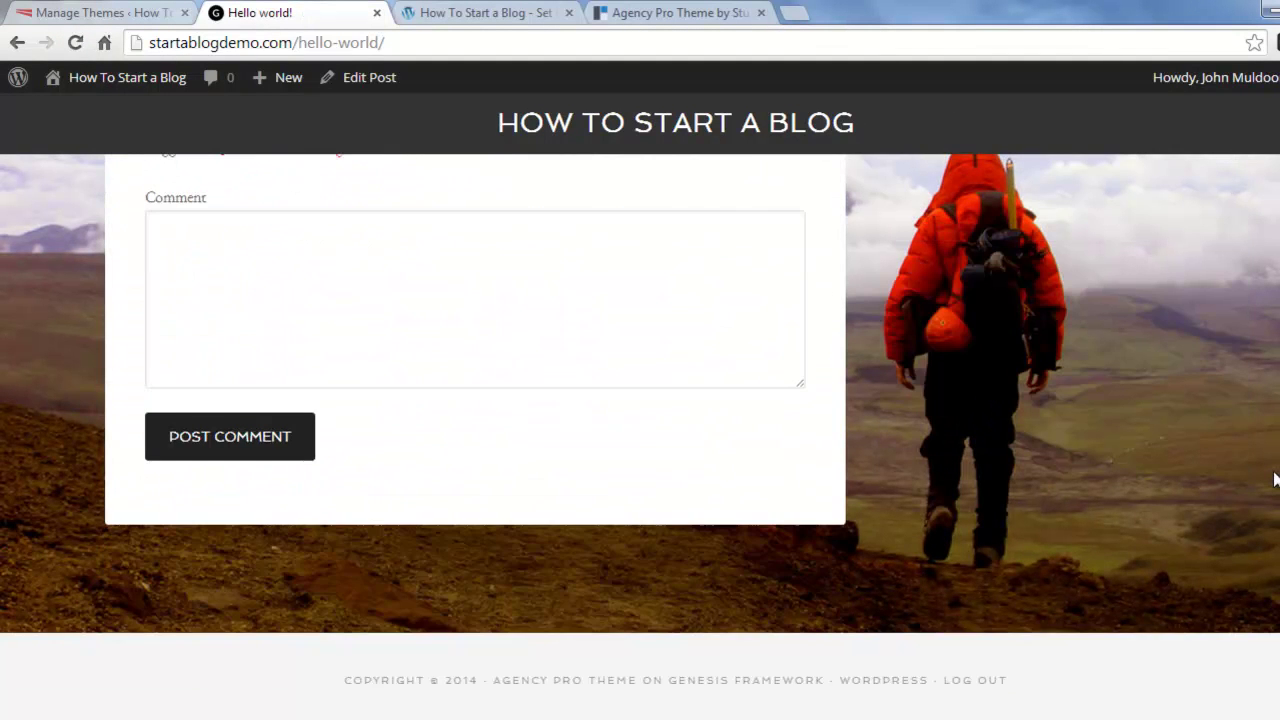
pyautogui.scroll(1, 1275, 479)
pyautogui.scroll(-1, 1275, 479)
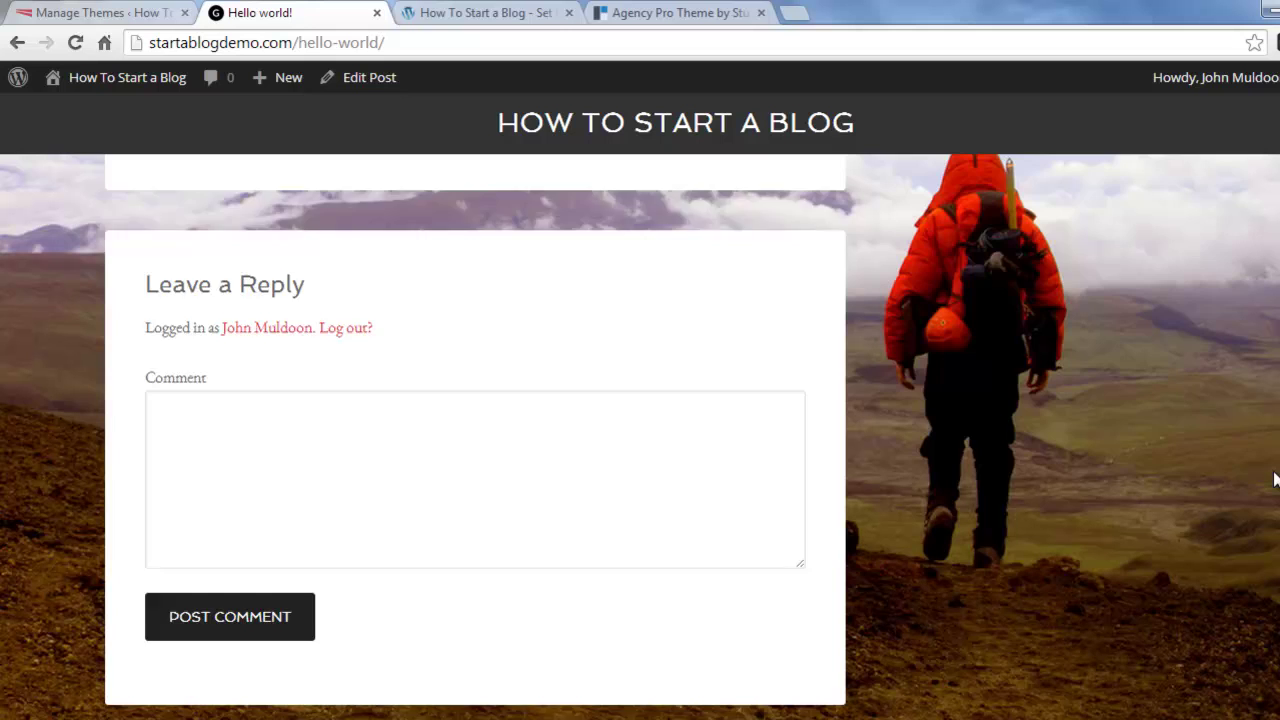
pyautogui.scroll(7, 1275, 479)
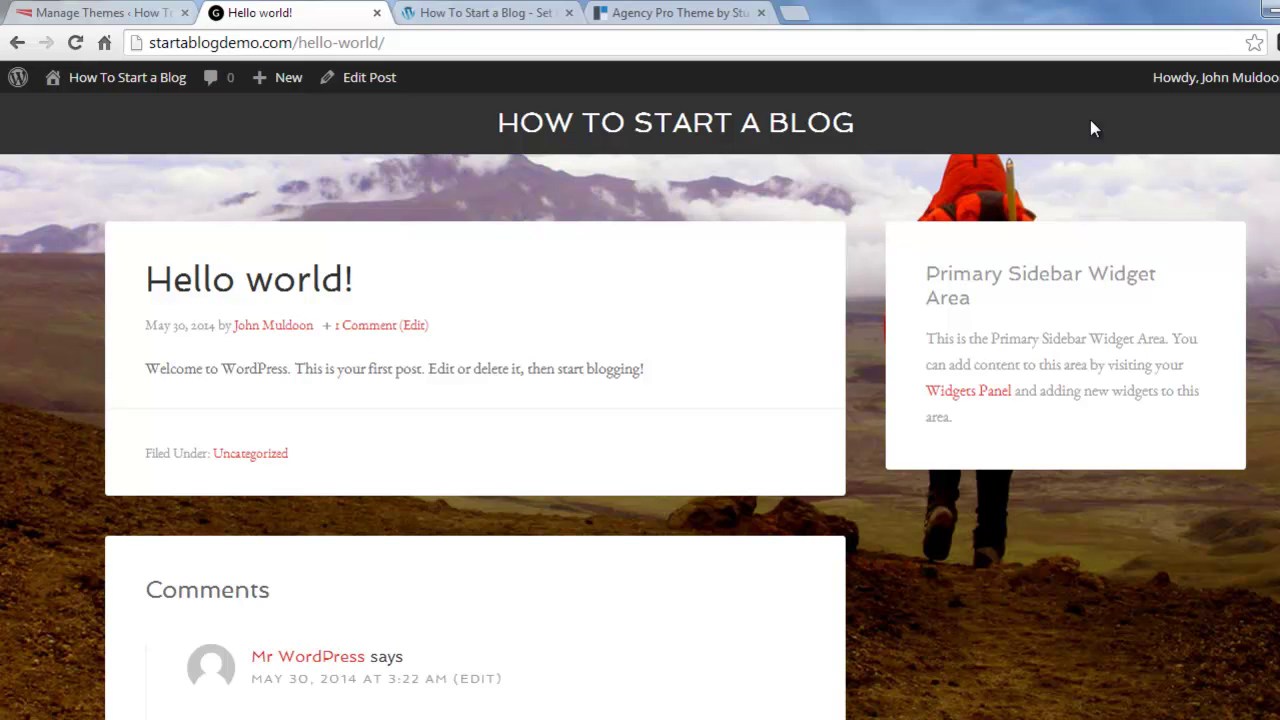
# Return to the Set Up WP 'How To Start a Blog' guide at its hosting-company step
pyautogui.click(526, 13)
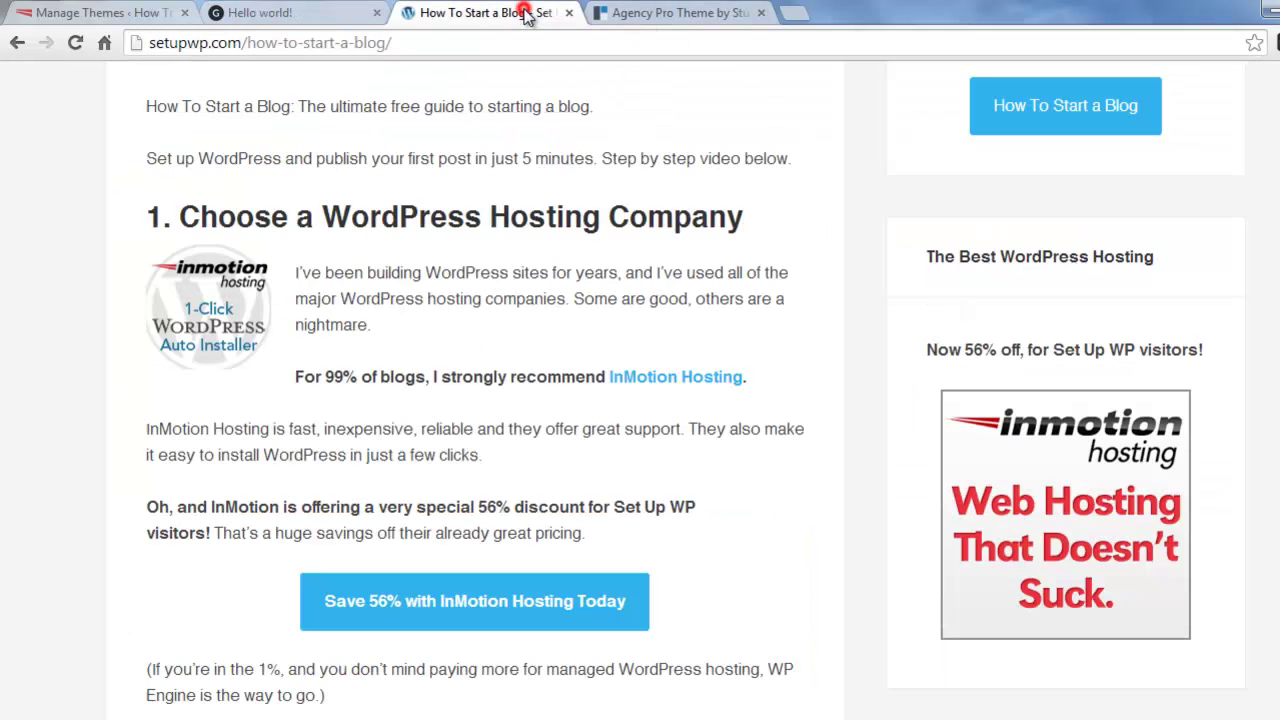